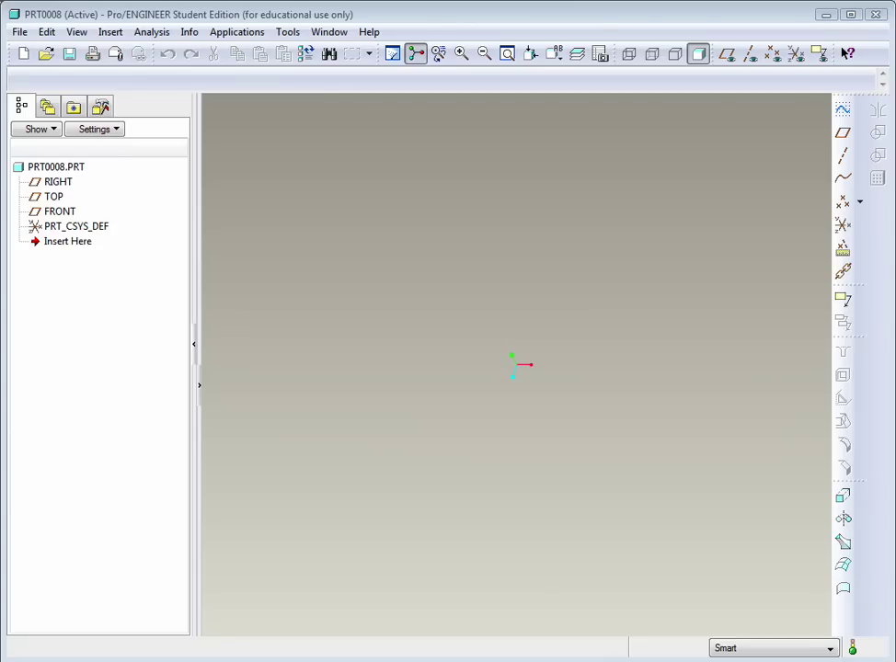
- Read the Word handout's Exercise 2 up to the step 1 sketch, then return to part PRT0008
key(alt+Tab)
drag(538, 21, 333, 21)
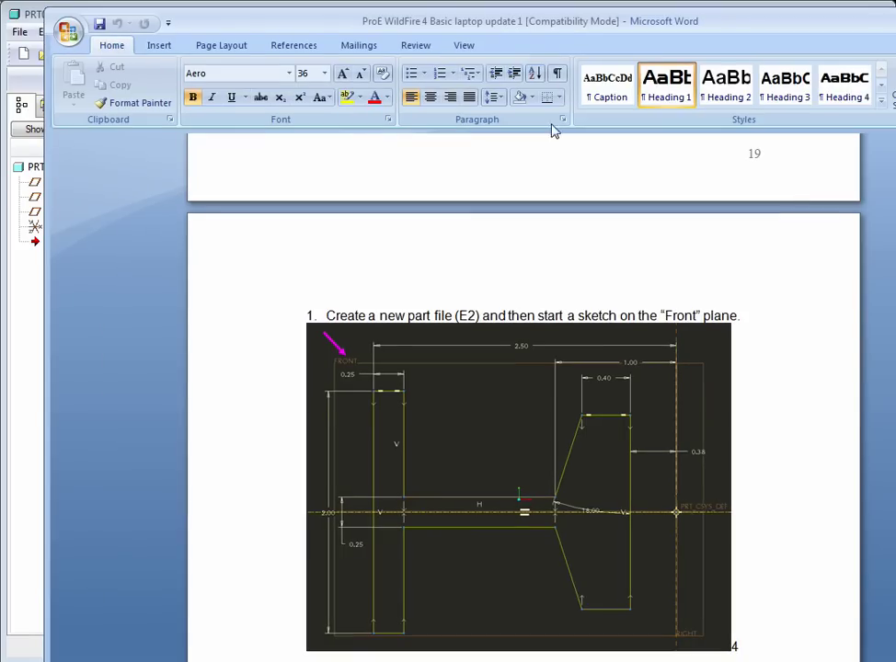
scroll(654, 331, up, 12)
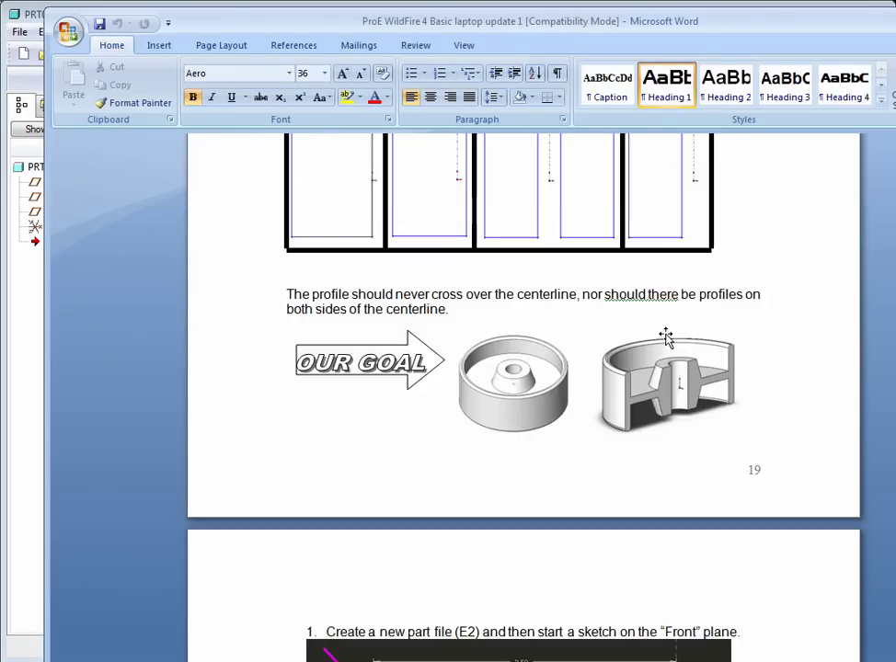
scroll(668, 339, up, 2)
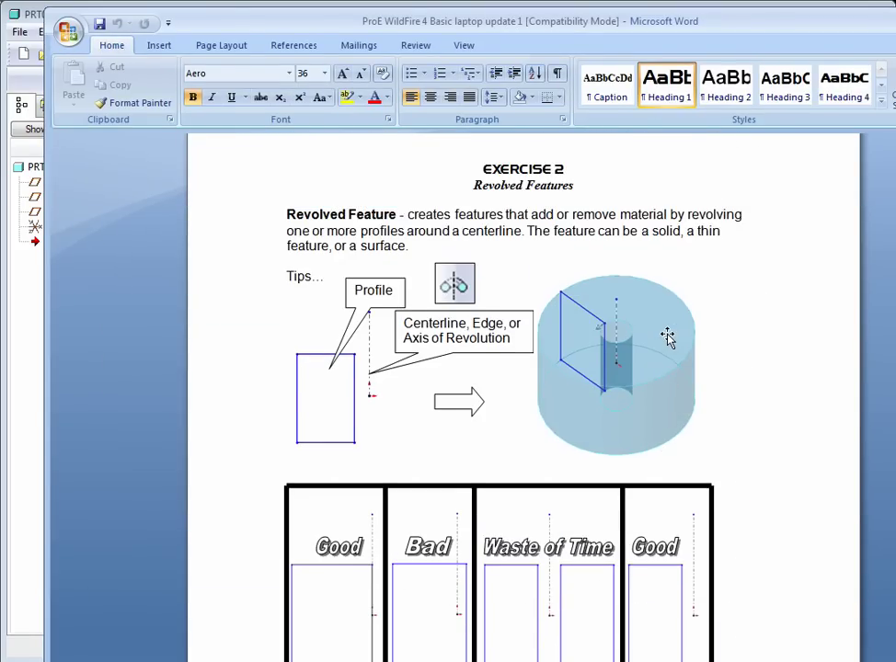
scroll(667, 338, down, 5)
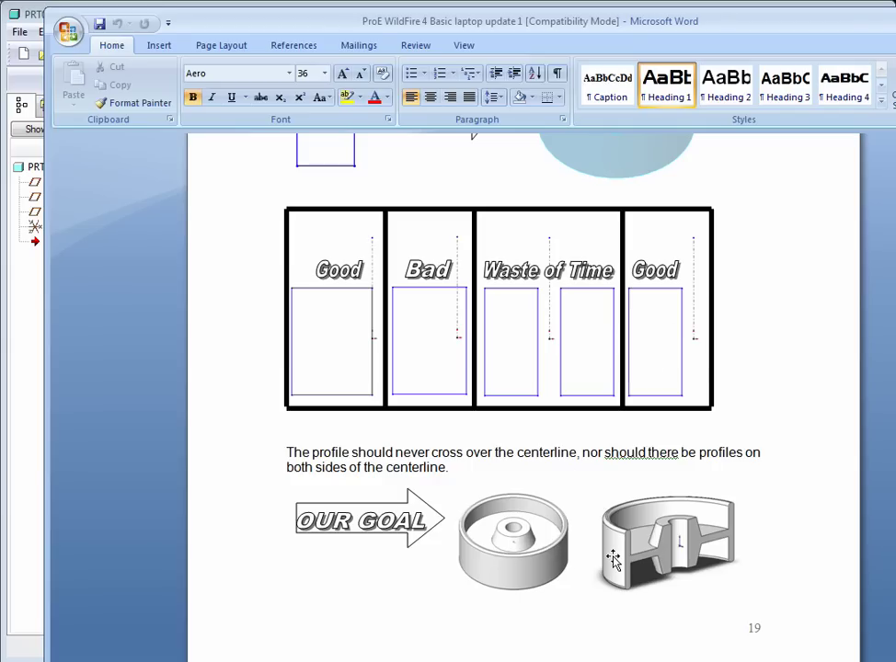
scroll(634, 553, down, 1)
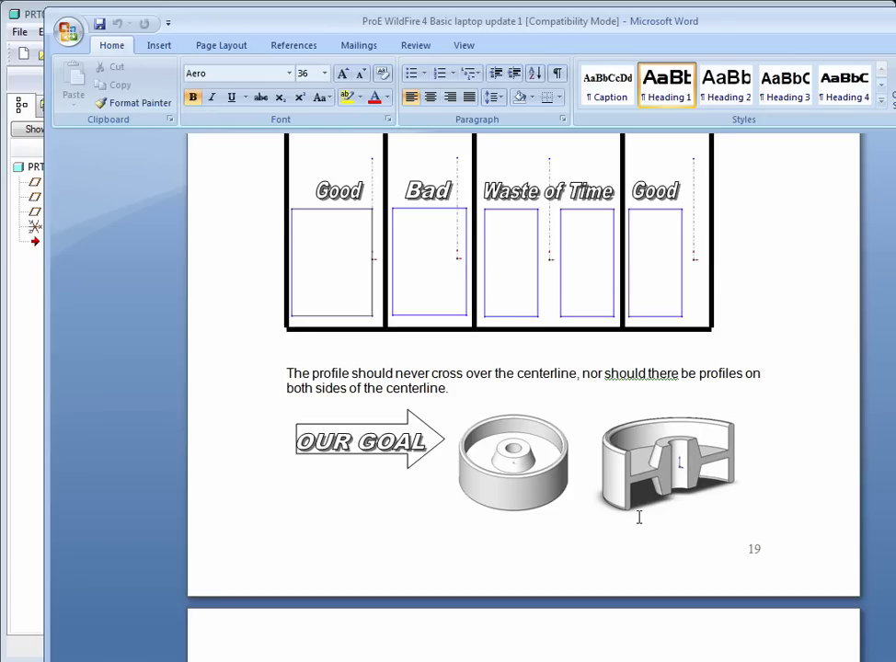
scroll(637, 517, down, 5)
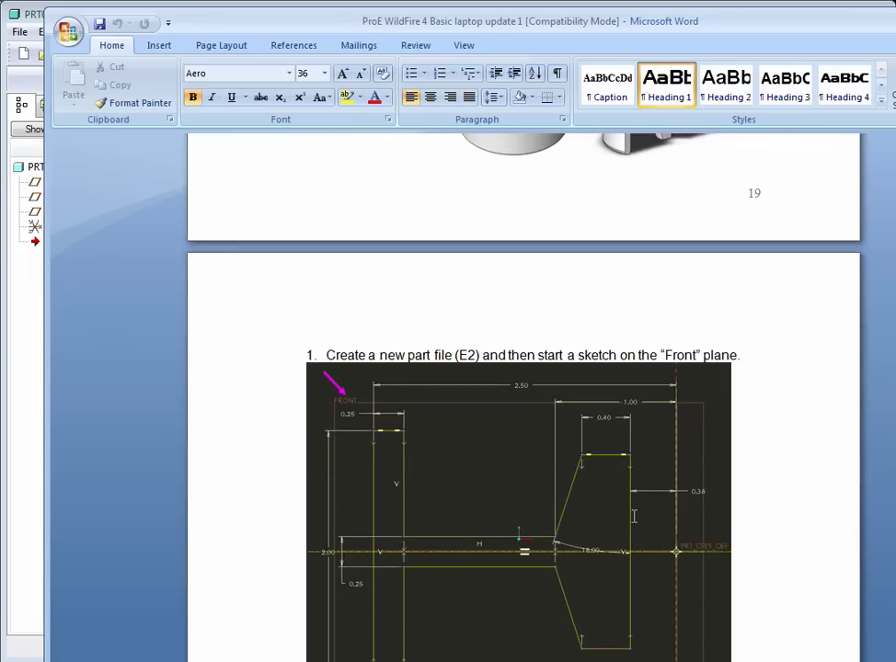
scroll(633, 517, down, 2)
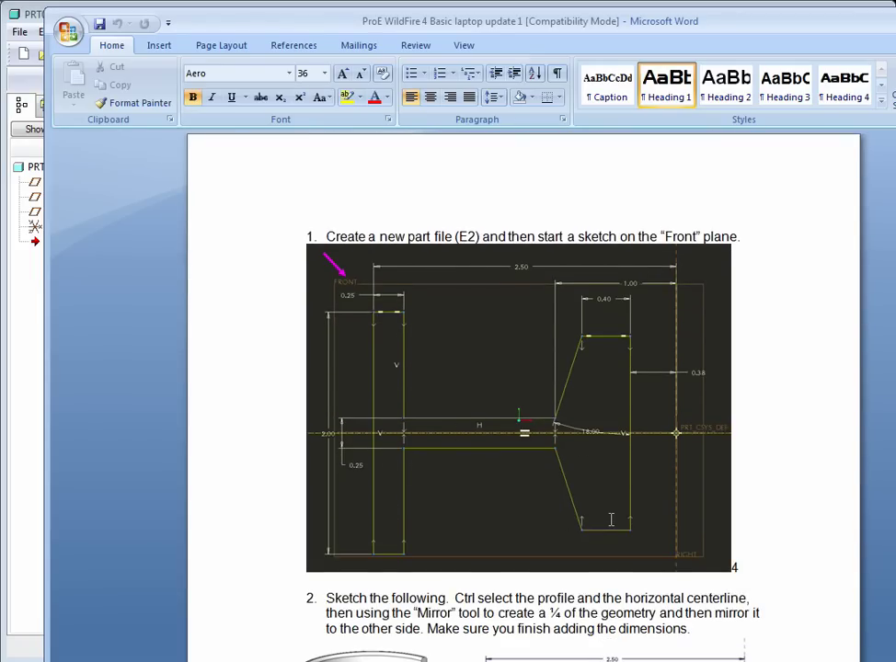
drag(481, 28, 852, 13)
click(366, 19)
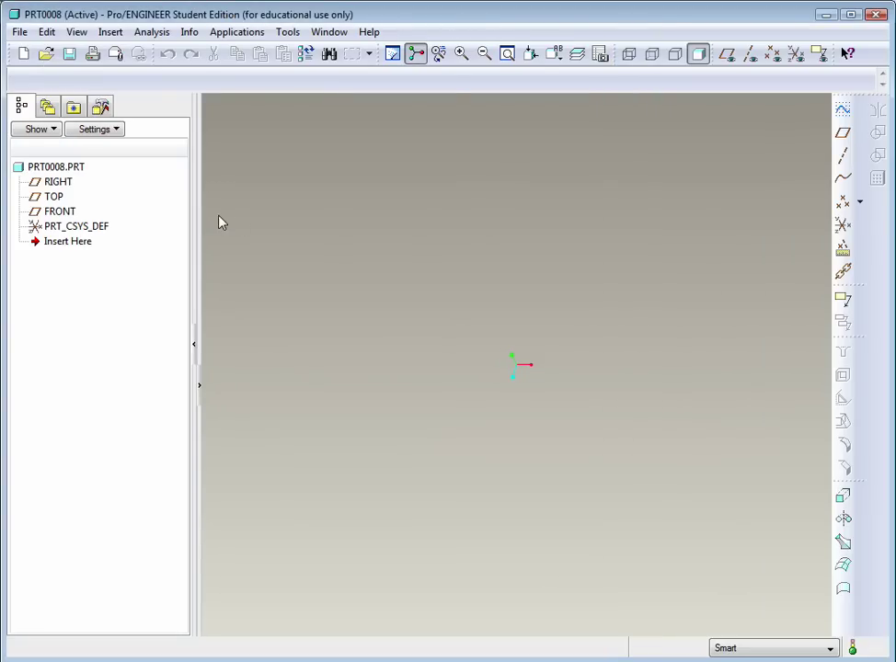
- Turn on datum plane display and start a sketch on the FRONT datum plane
click(727, 56)
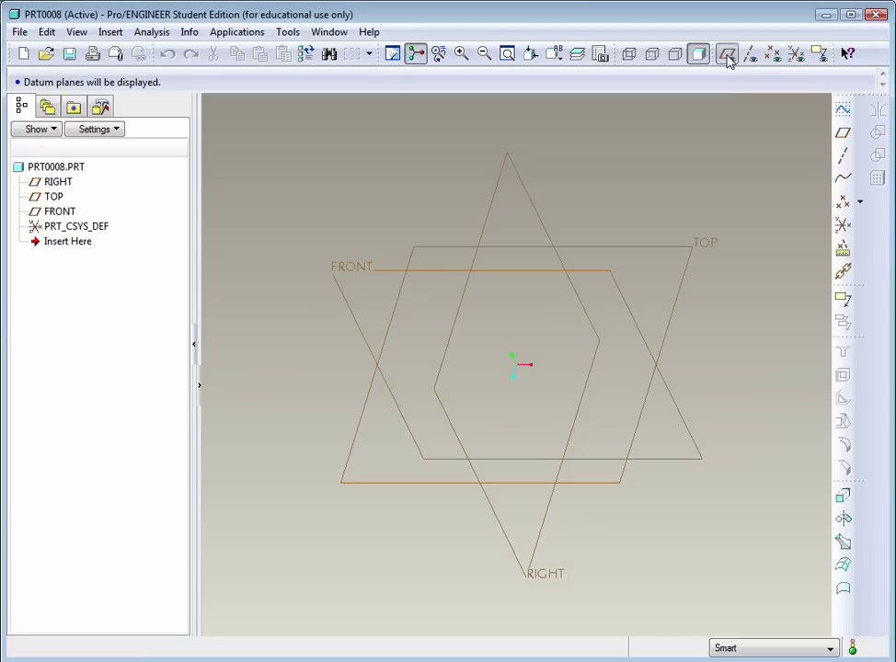
click(361, 273)
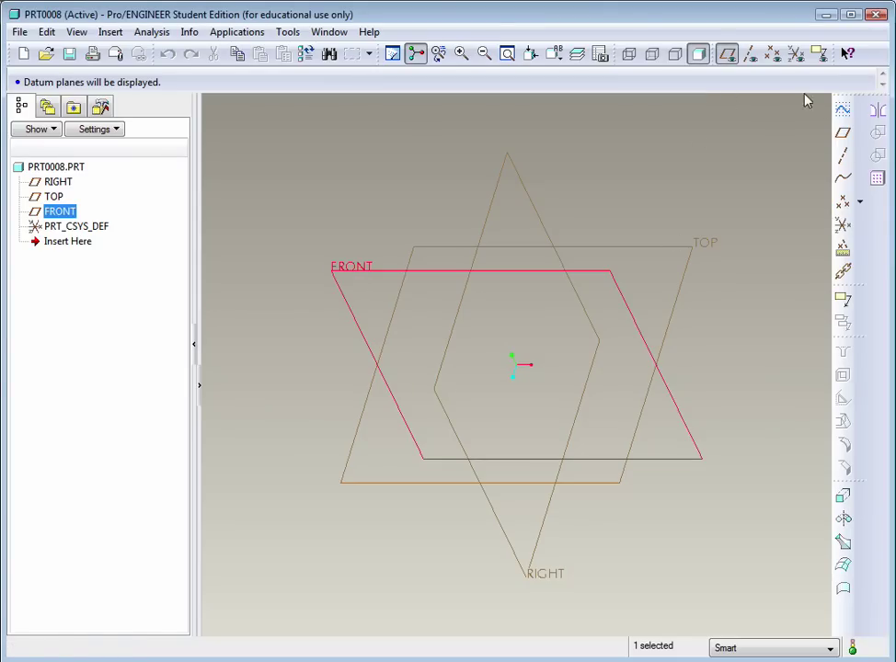
click(843, 111)
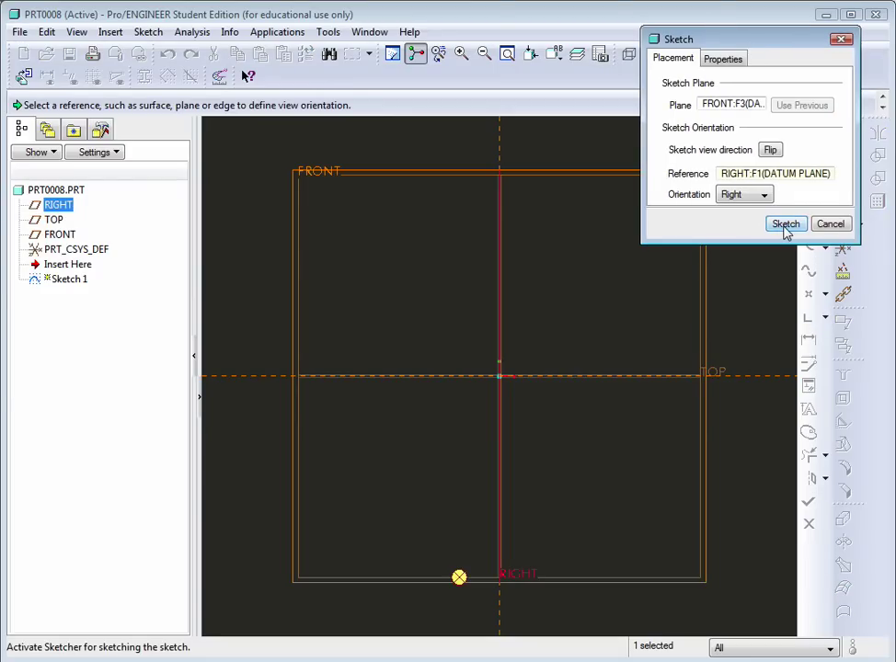
- Accept the RIGHT-referenced sketch setup and draw the hub lines, including the tapered diagonal
click(786, 225)
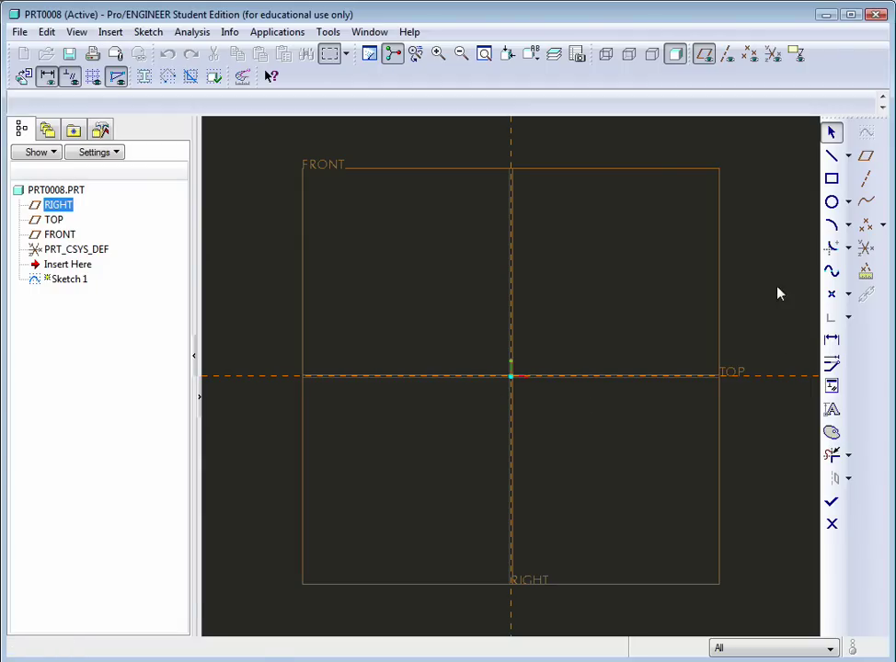
click(832, 156)
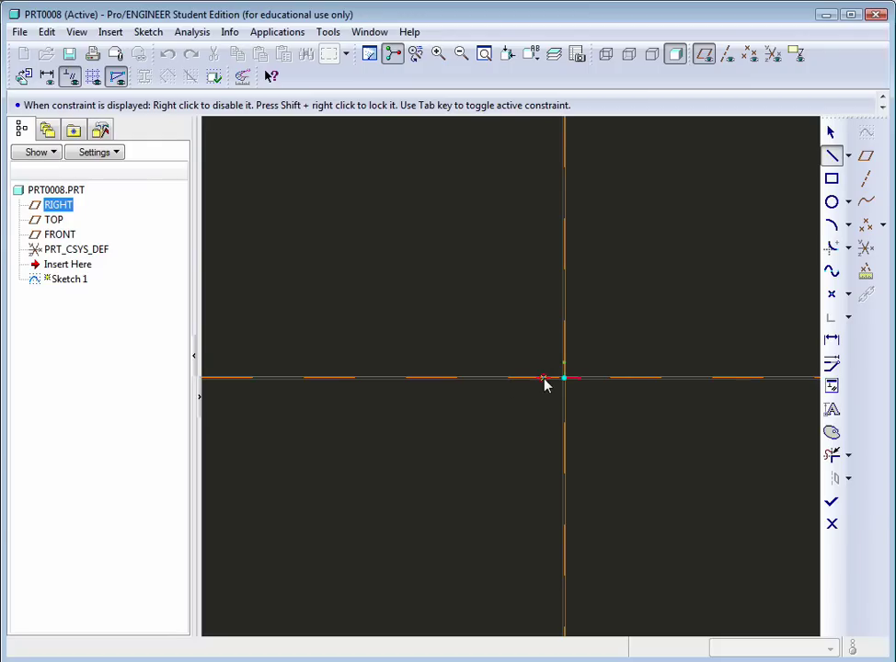
click(542, 378)
click(543, 322)
click(526, 322)
scroll(512, 354, up, 3)
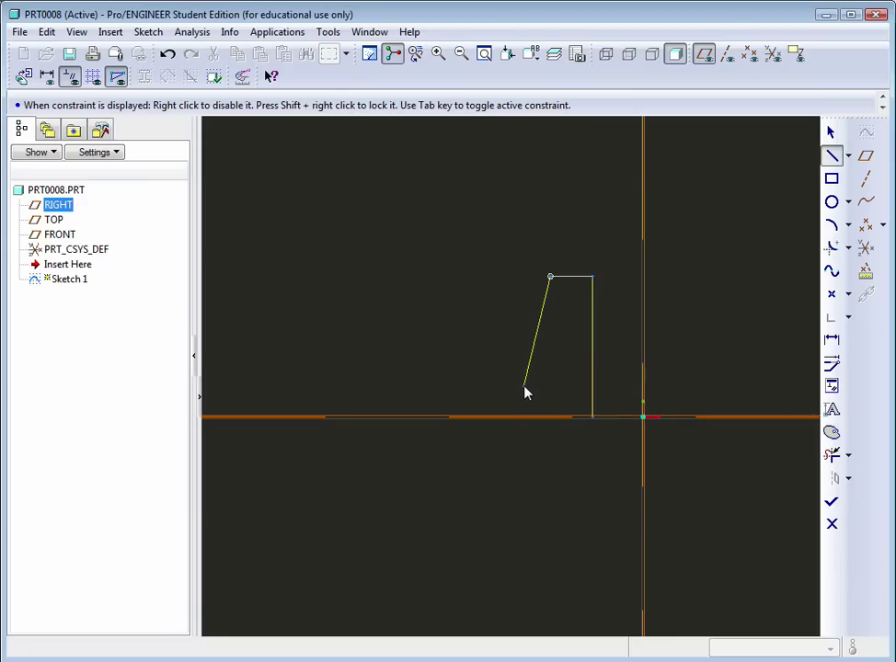
click(524, 387)
- Continue the chain along the bottom, up the inner rim wall, across the rim top and down to the reference
click(441, 388)
click(443, 300)
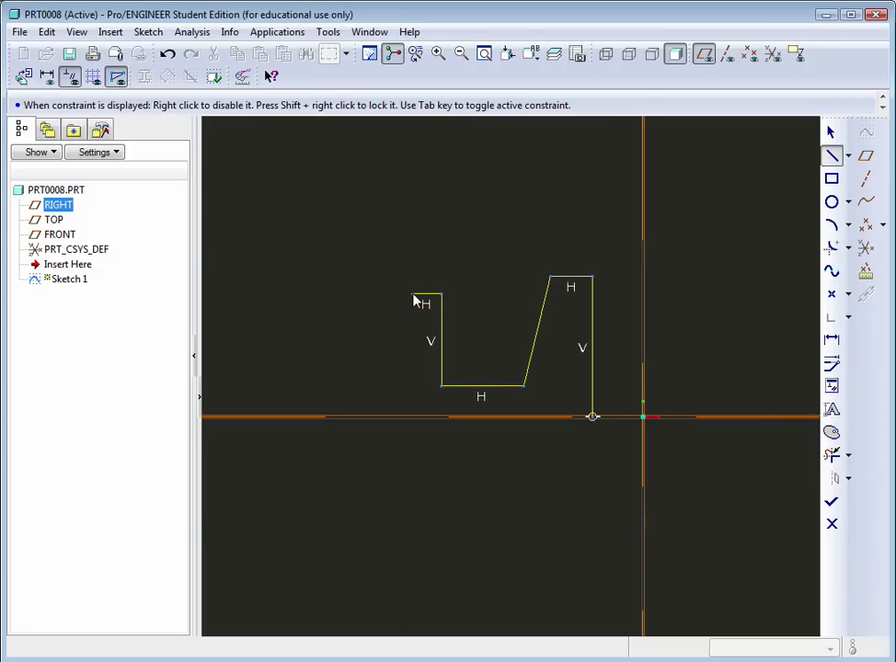
click(414, 296)
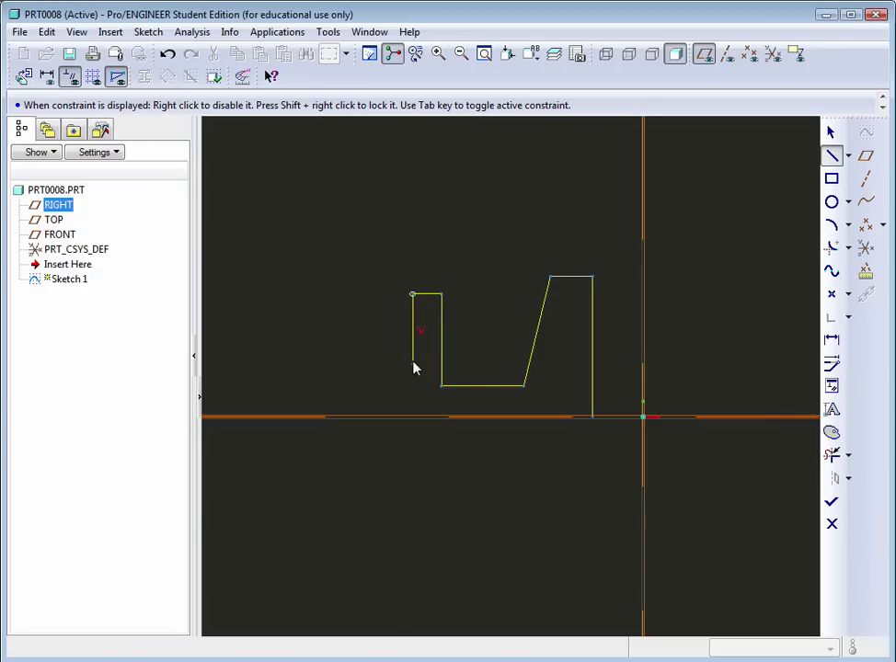
click(413, 418)
middle_click(468, 474)
- Draw a horizontal centerline lying on the horizontal reference beneath the profile
click(848, 157)
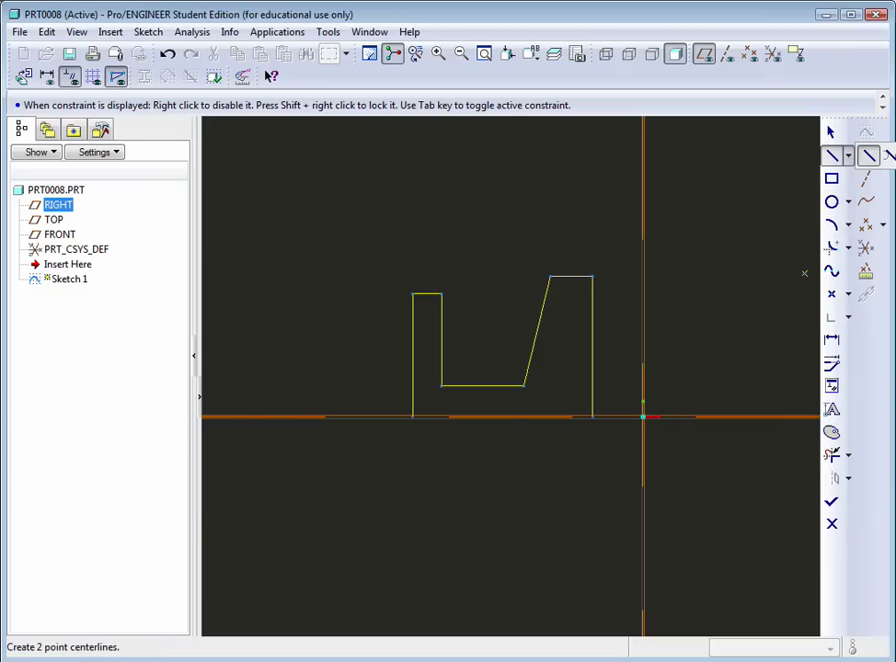
click(868, 155)
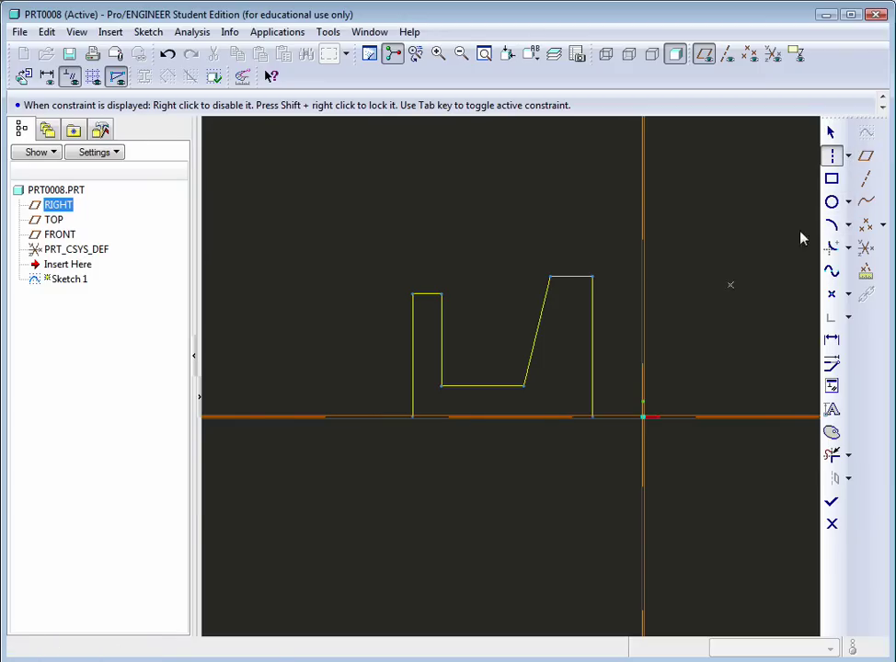
click(621, 423)
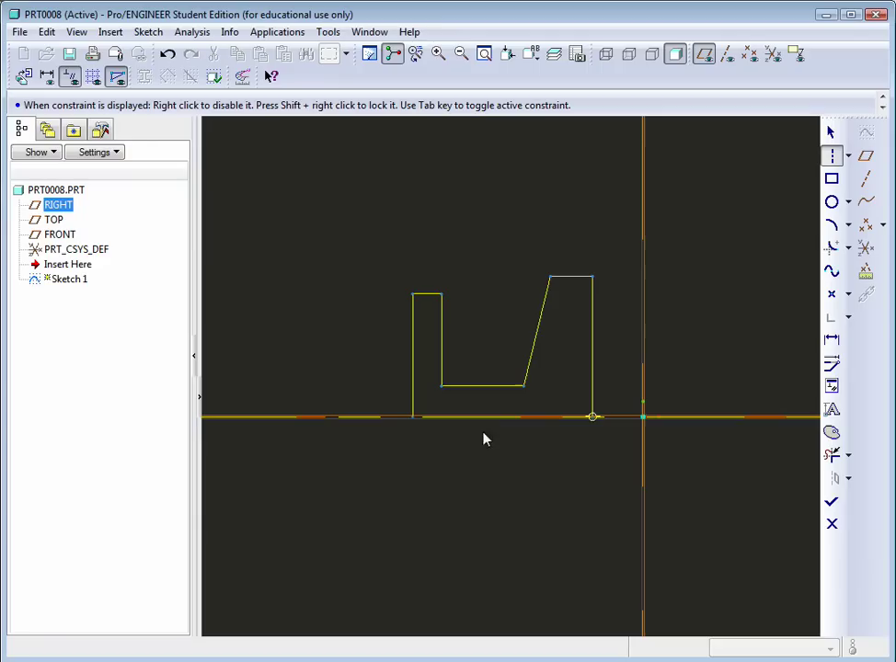
click(346, 424)
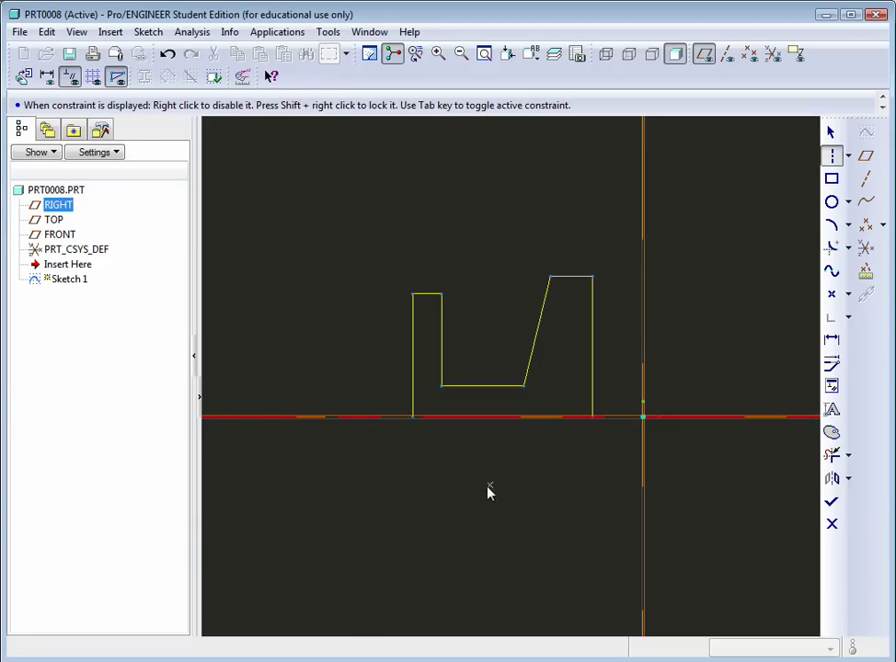
click(830, 133)
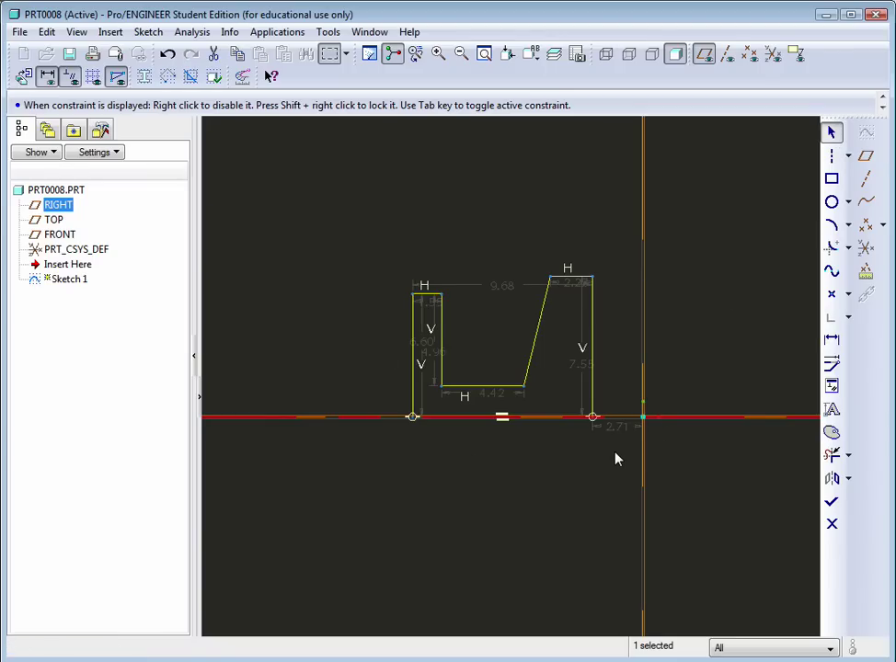
scroll(526, 451, down, 2)
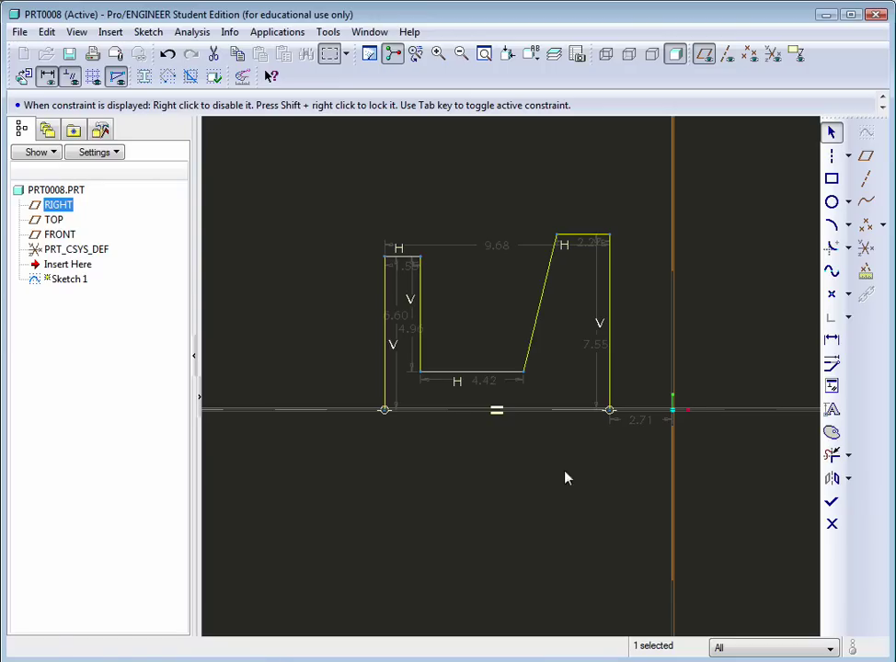
- Box-select all profile lines and dimensions and mirror them about the horizontal centerline
click(830, 134)
mouse_move(640, 451)
mouse_down()
mouse_move(600, 390)
mouse_move(514, 313)
mouse_move(361, 219)
mouse_up()
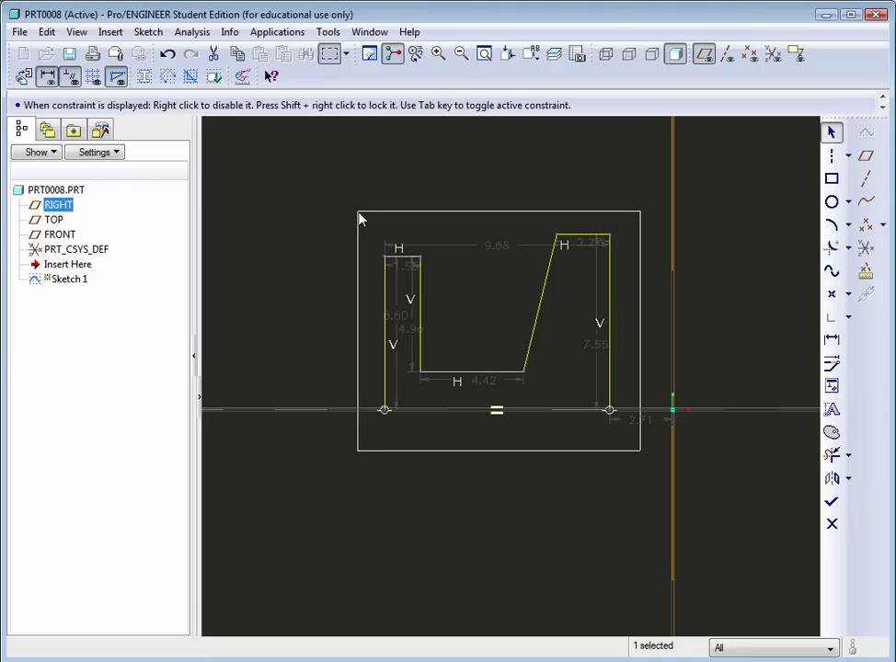
drag(361, 218, 360, 218)
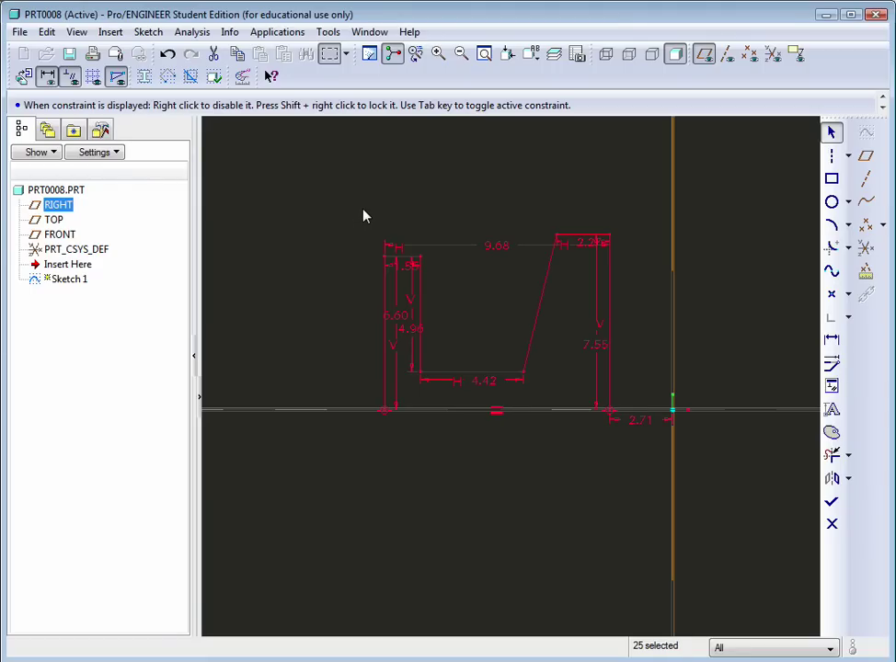
click(832, 480)
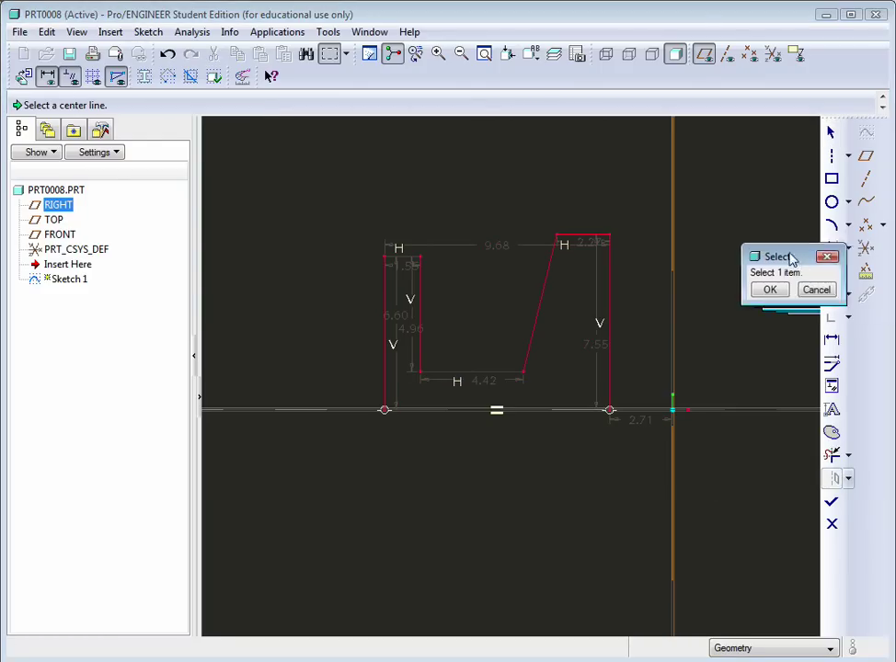
drag(791, 259, 758, 247)
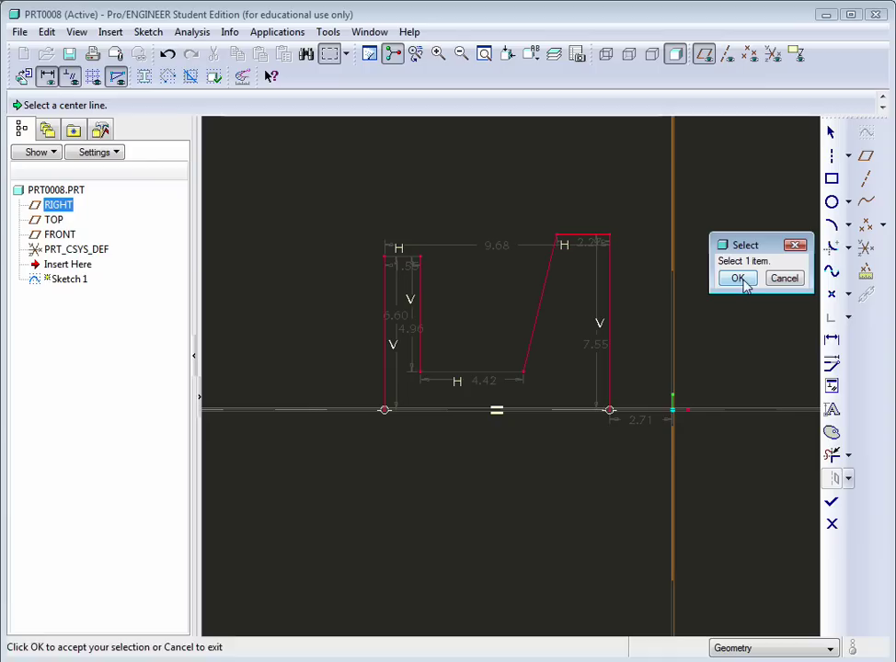
click(637, 418)
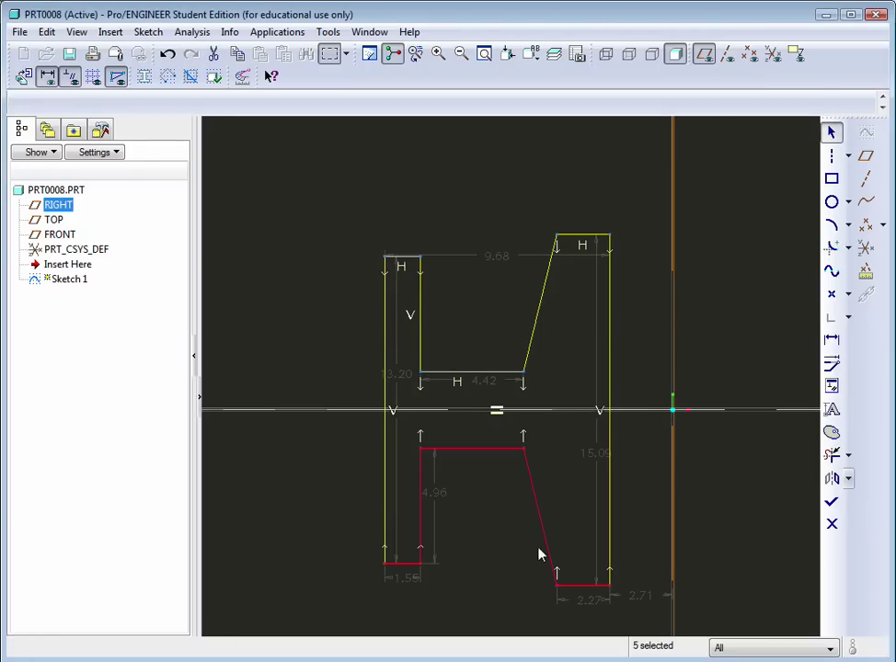
click(491, 525)
- Add the 13.20 left-edge and 15.09 right-edge height dimensions
click(385, 385)
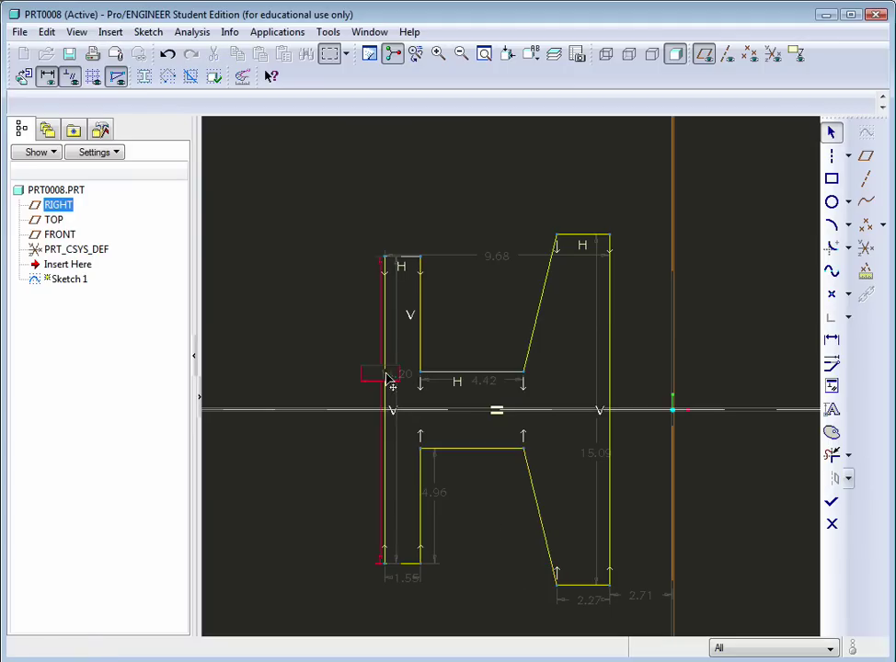
middle_click(332, 400)
click(609, 502)
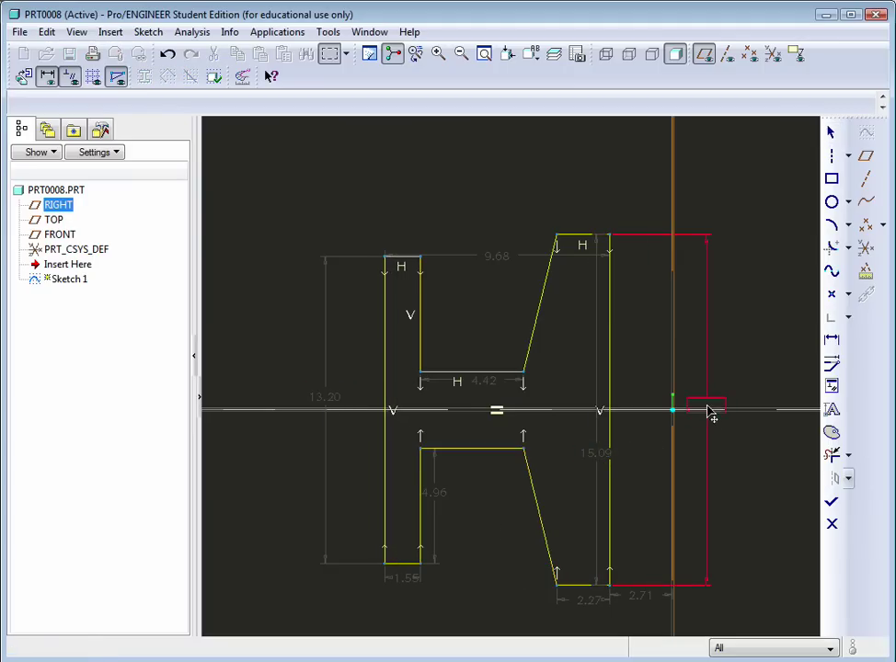
middle_click(701, 405)
middle_click(631, 476)
- Move the 4.96, 4.42 and 9.68 dimensions to clearer positions off the profile lines
click(586, 600)
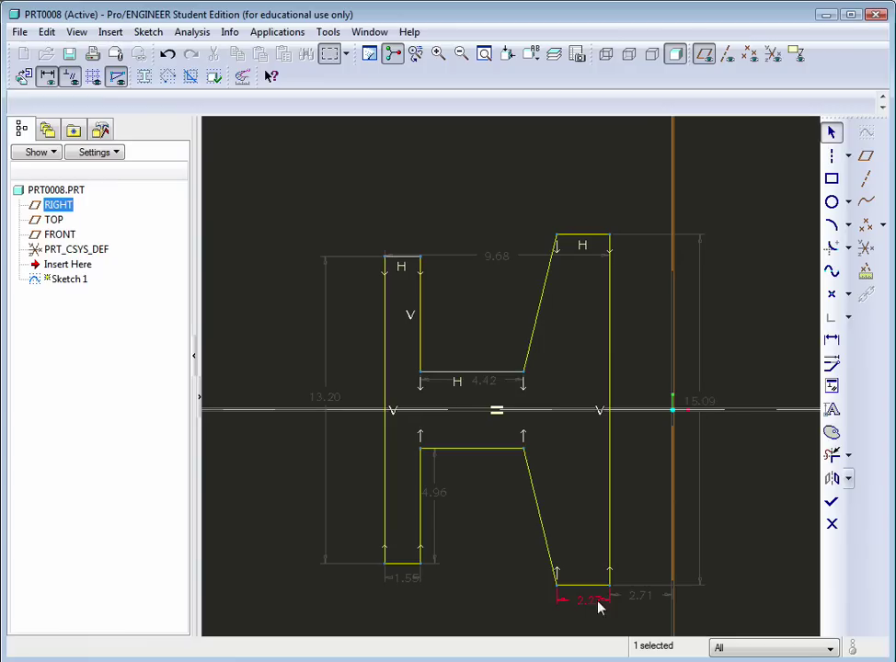
click(544, 572)
drag(444, 502, 466, 504)
drag(483, 381, 483, 316)
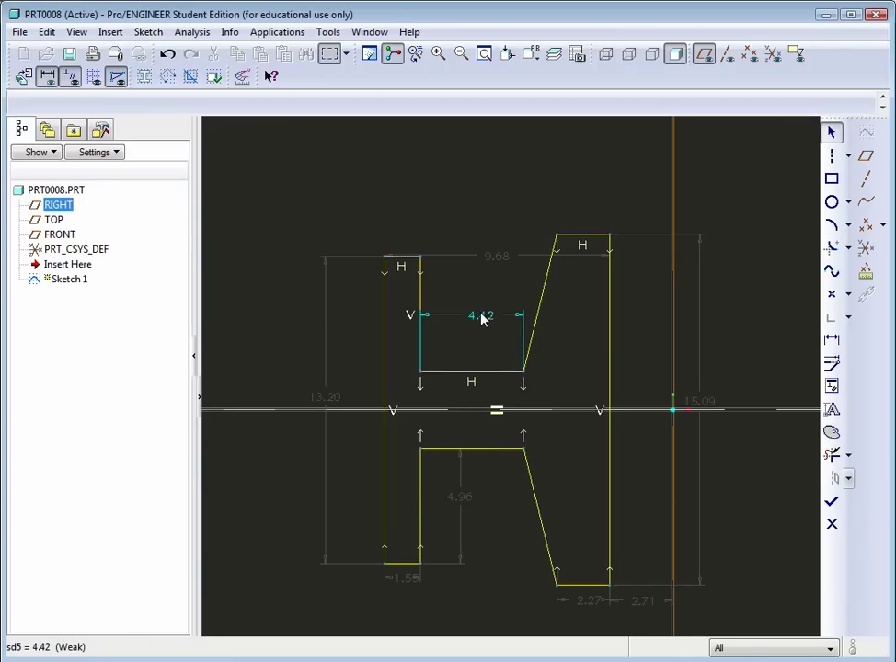
drag(499, 258, 504, 198)
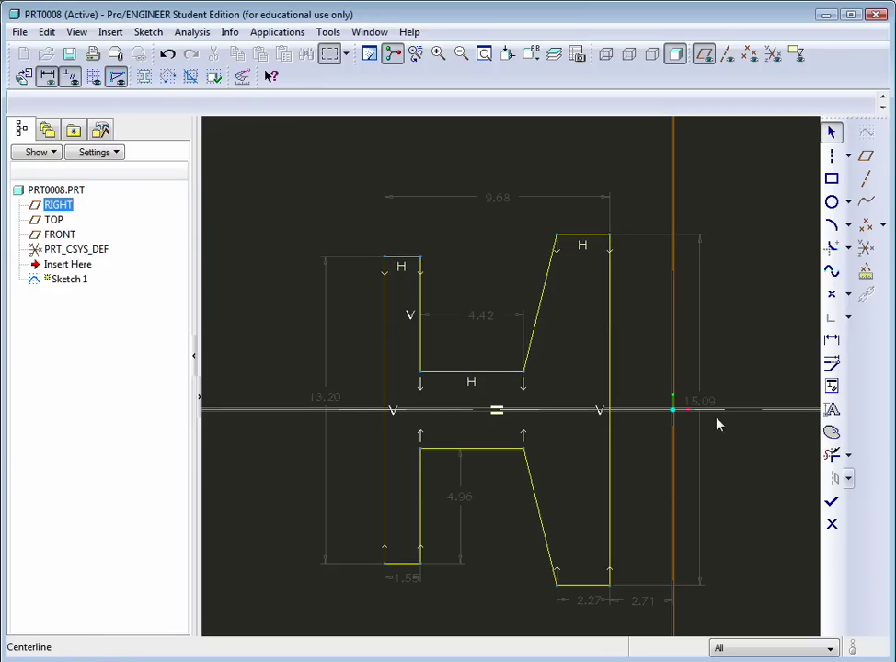
- Dimension the right flange's top line at 2.27, placed above the line
click(832, 342)
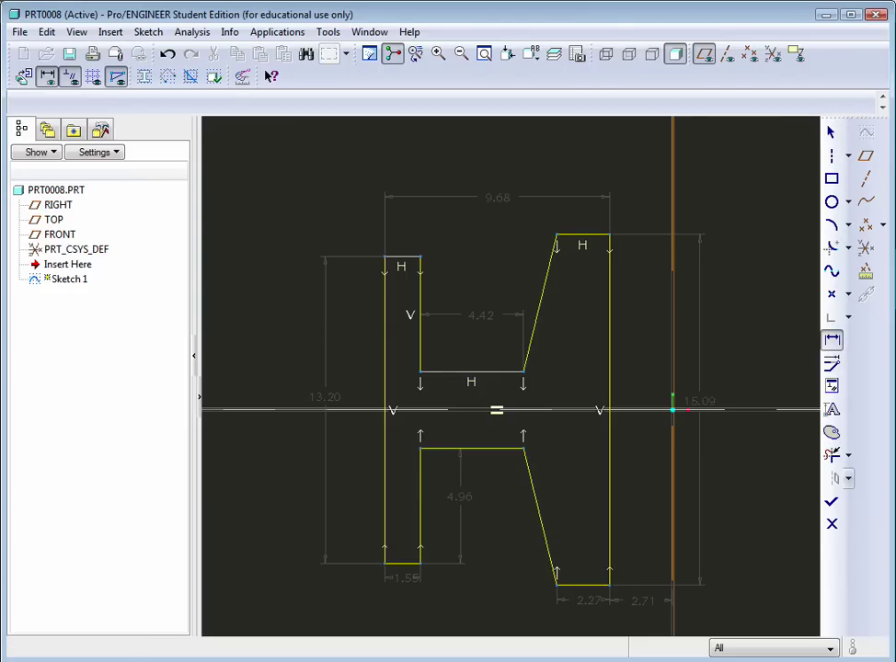
drag(860, 264, 800, 255)
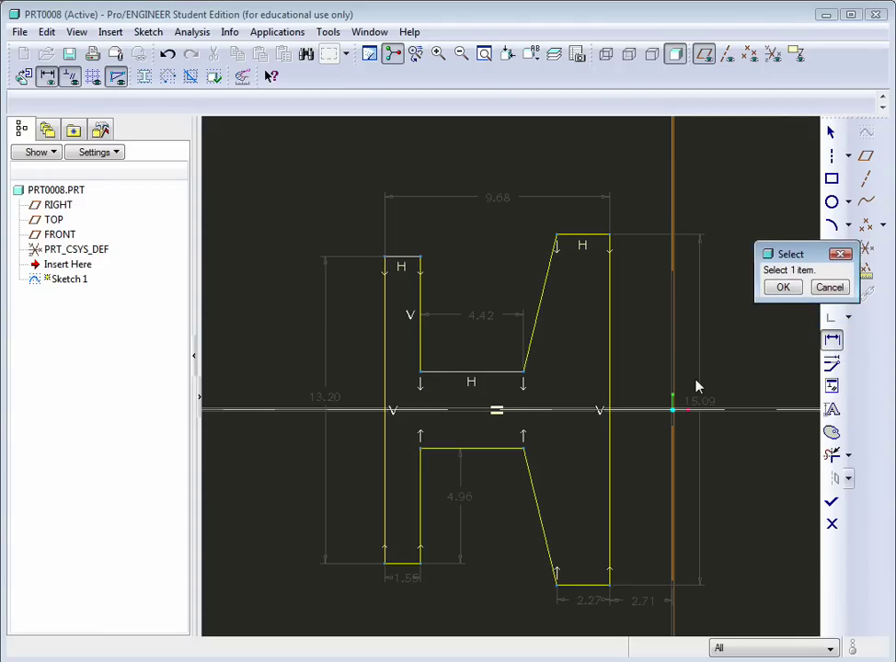
click(582, 238)
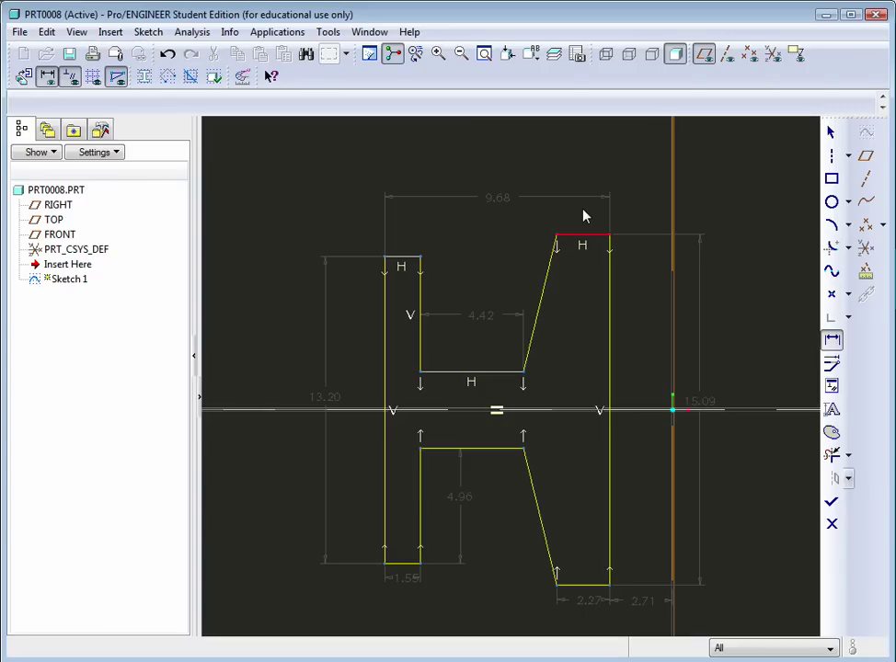
middle_click(583, 216)
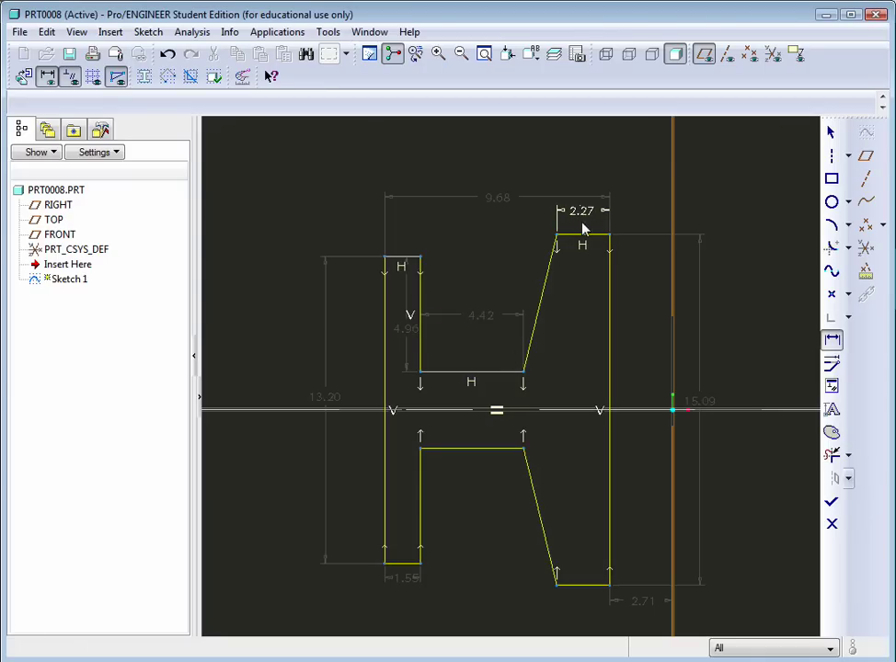
- Dimension the 6.42, 12.39 and 2.72 offsets from the vertical centreline
click(524, 375)
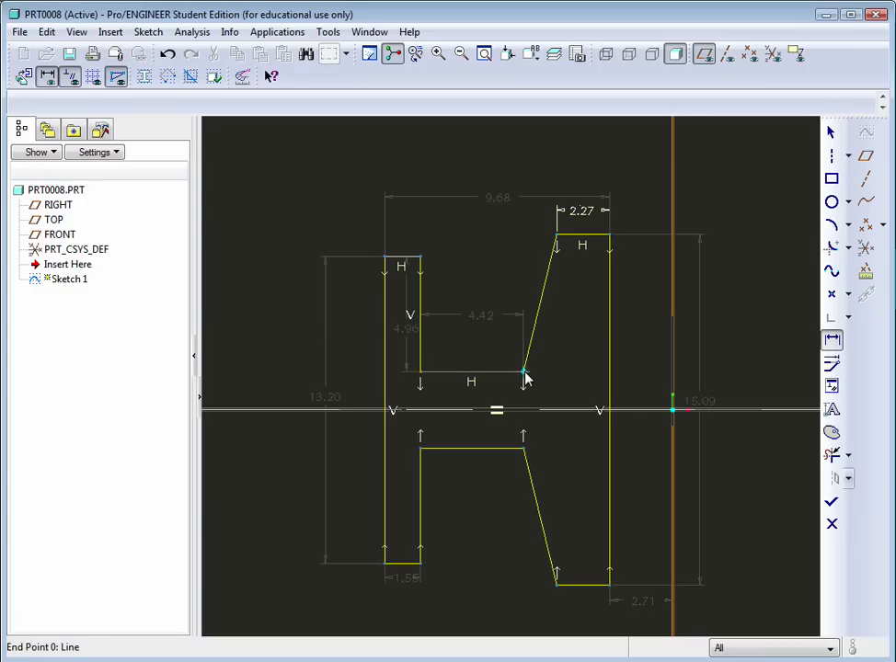
click(674, 371)
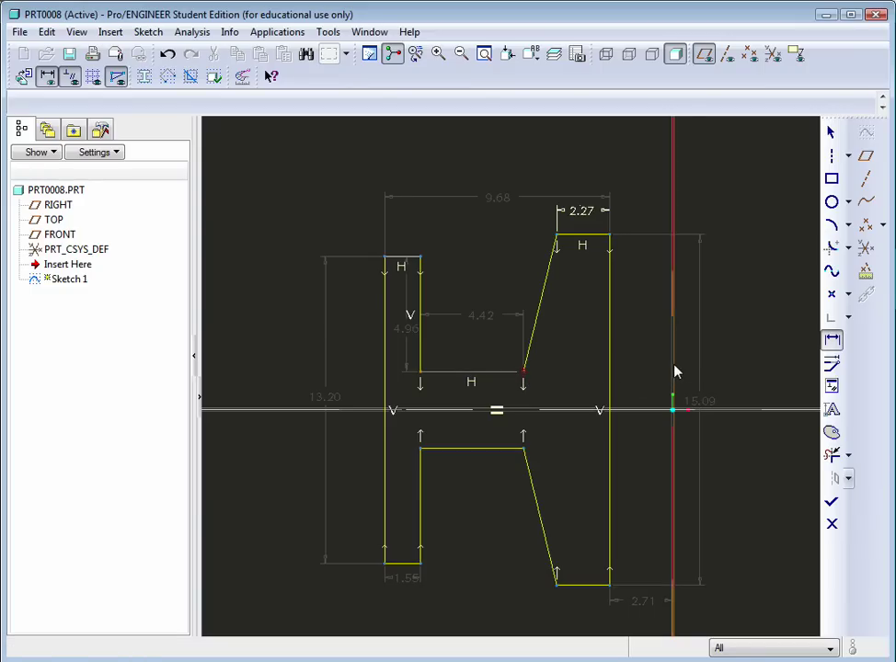
middle_click(592, 174)
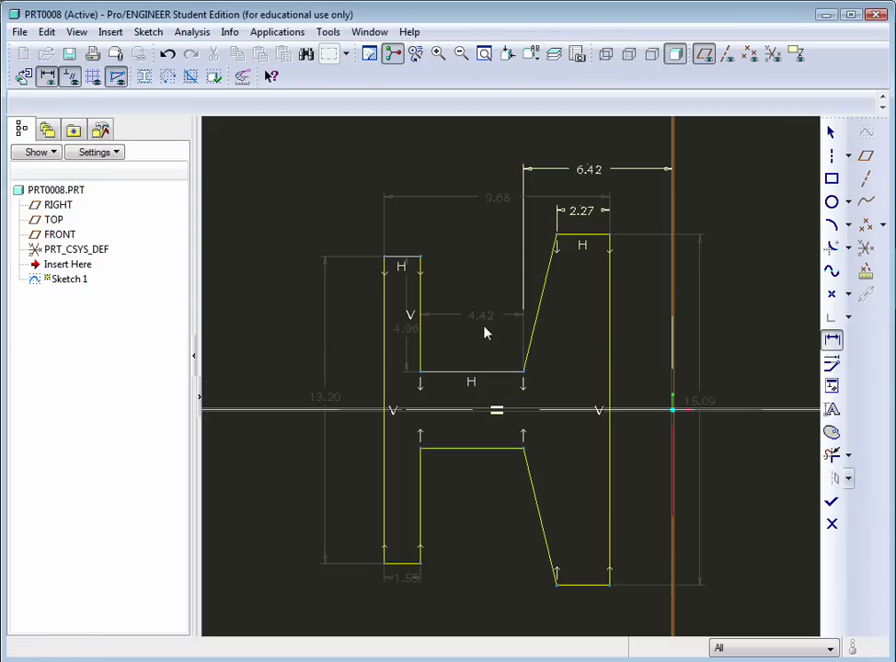
click(385, 327)
click(673, 334)
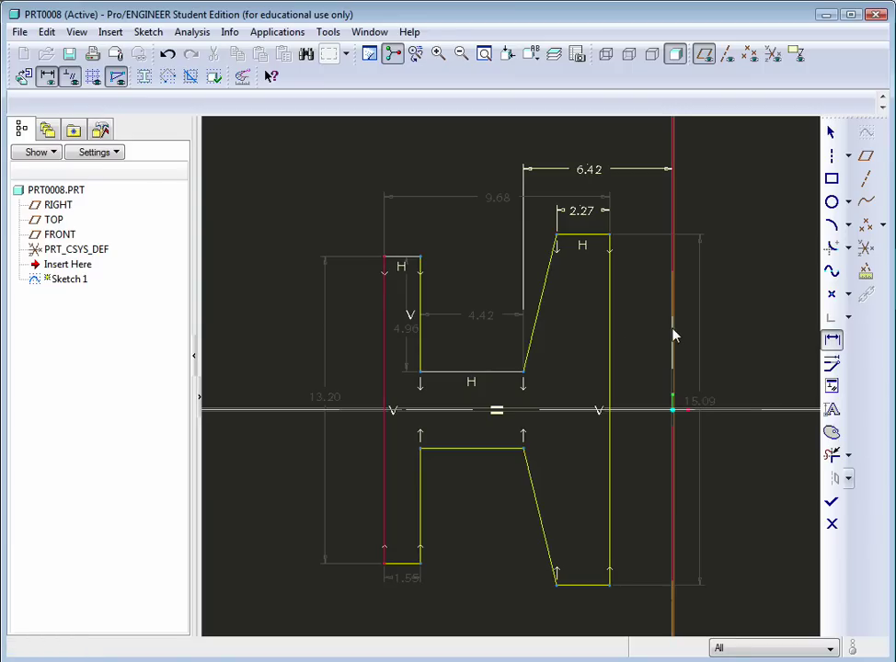
middle_click(529, 147)
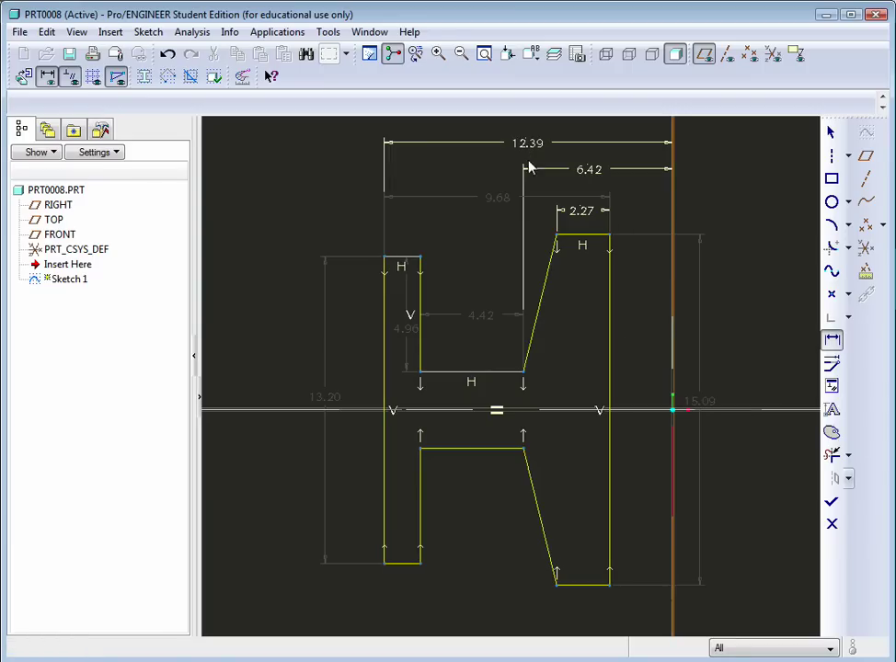
click(611, 330)
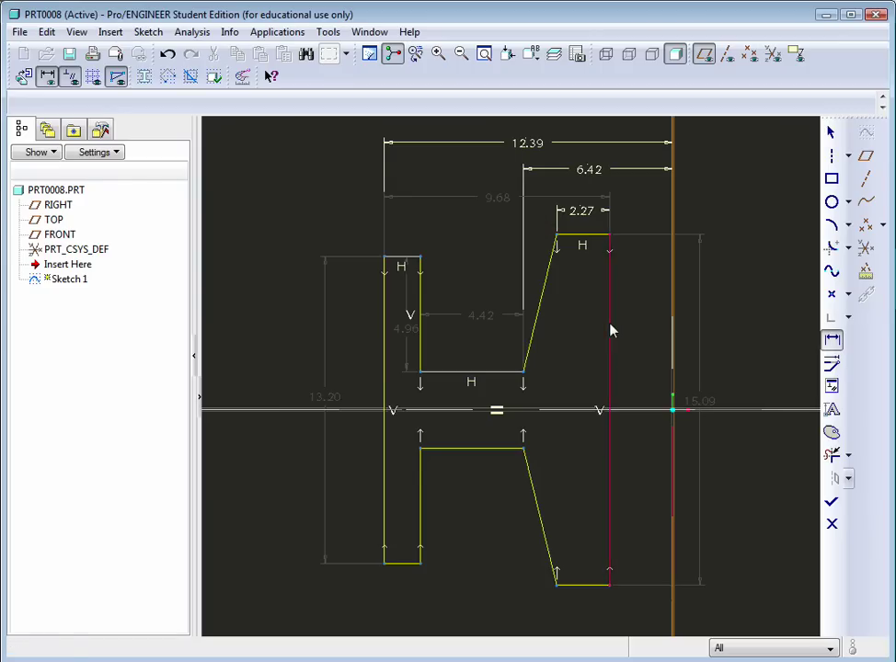
click(672, 328)
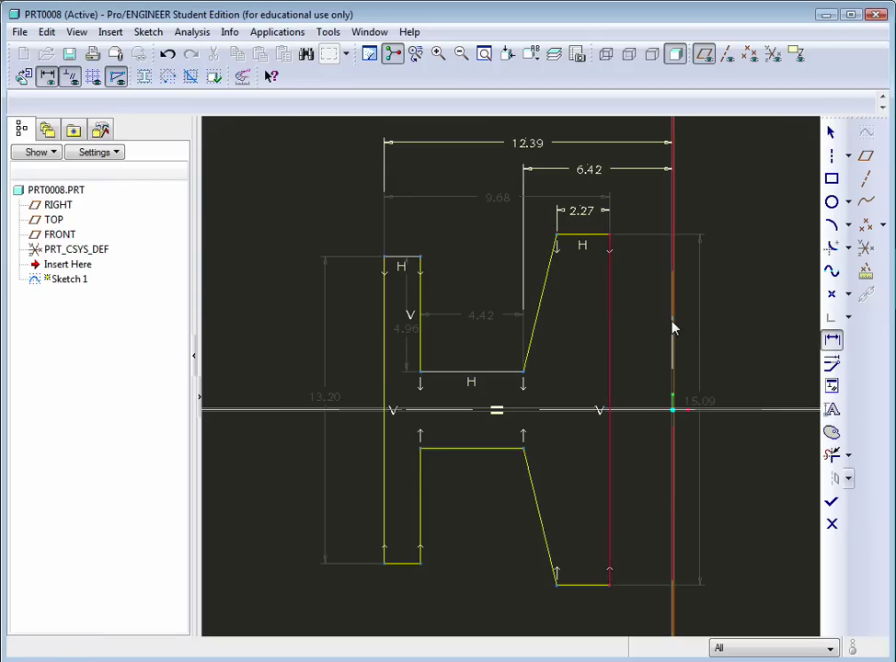
middle_click(640, 213)
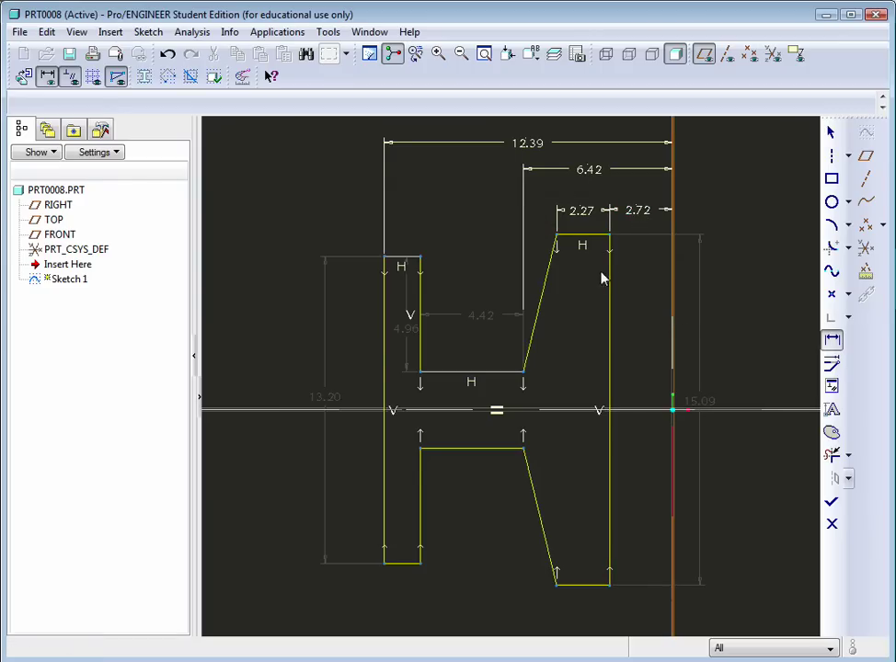
- Add the 3.29 bore gap, 13.20 left height and 1.55 rib width dimensions
click(483, 379)
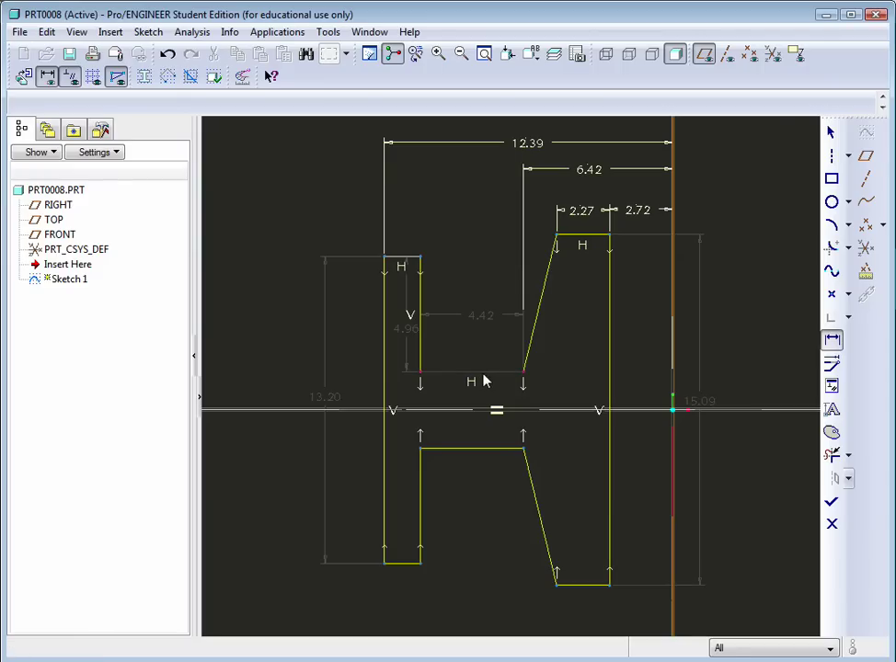
ctrl+click(496, 451)
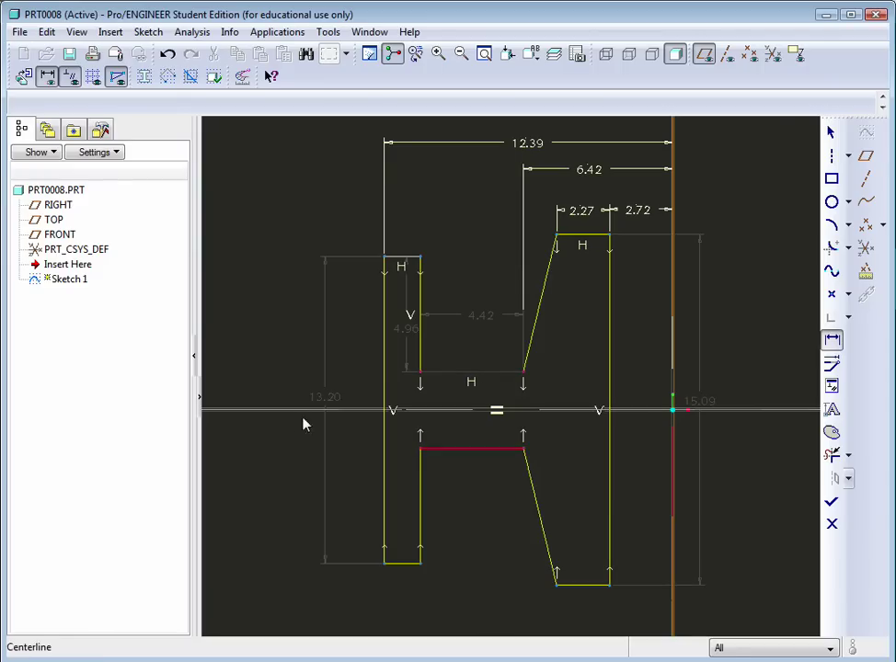
middle_click(353, 434)
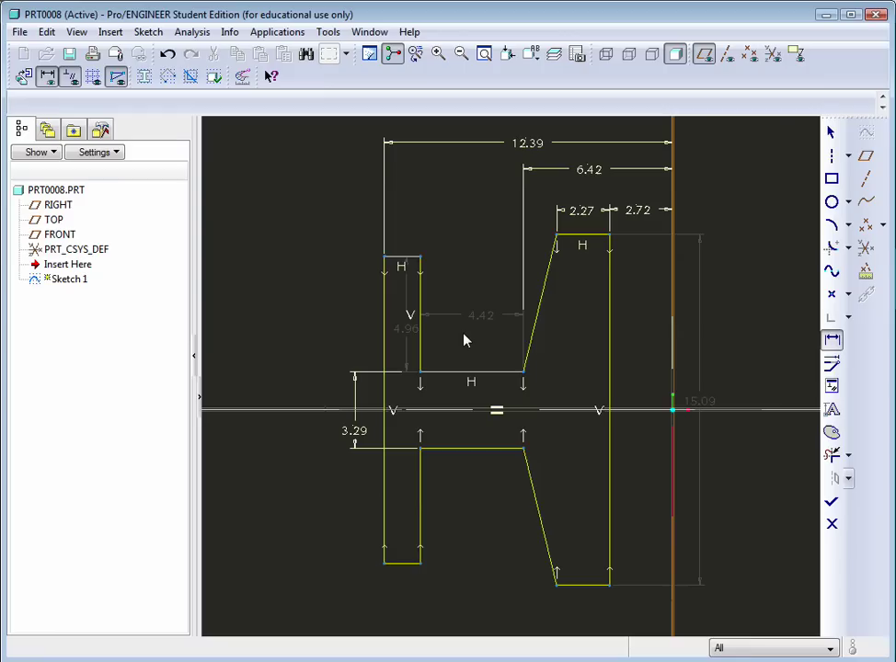
click(386, 326)
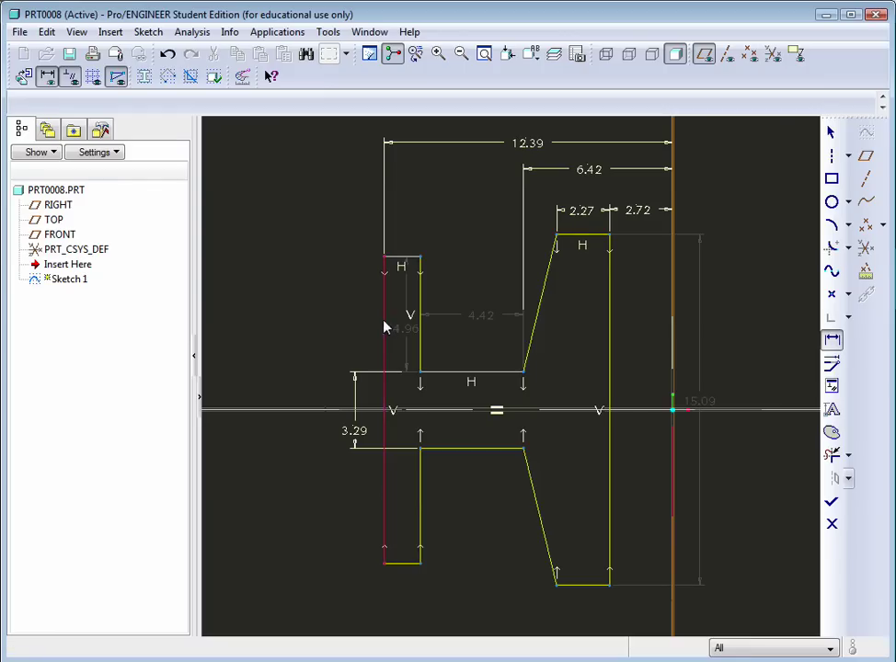
middle_click(319, 384)
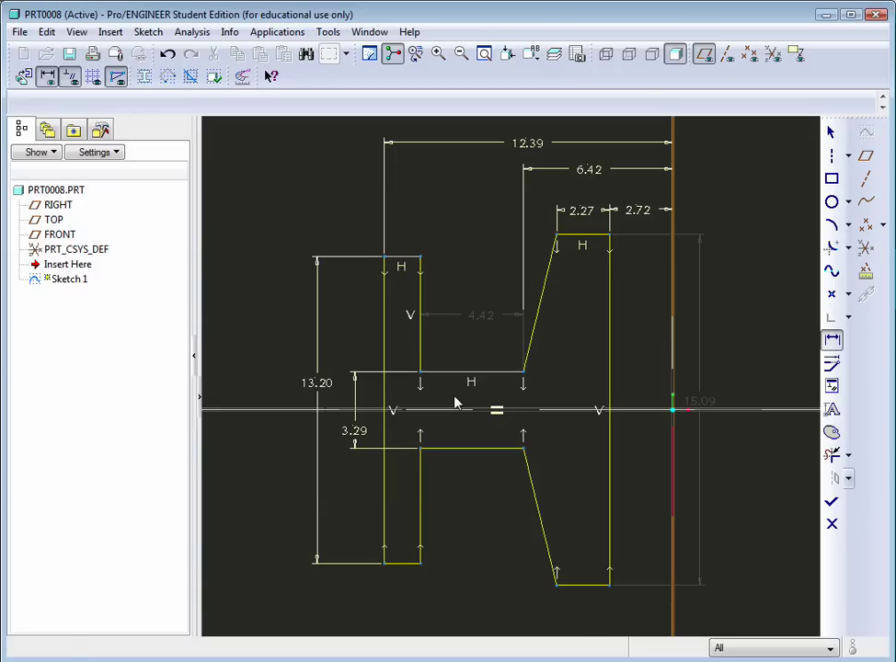
click(402, 257)
middle_click(402, 227)
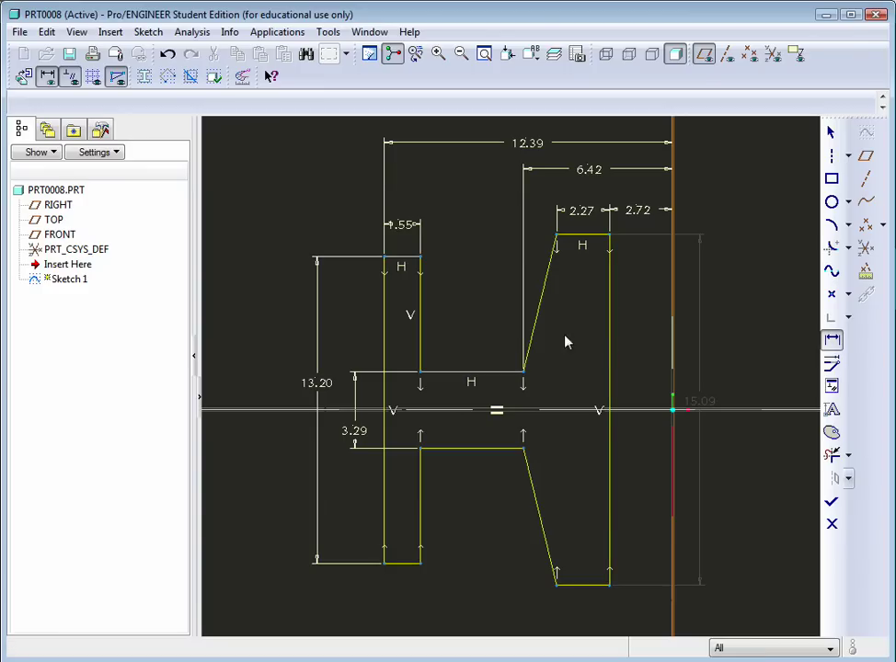
- Add the 13.62 taper angle between the slanted and right vertical lines and finish dimensioning
click(539, 321)
ctrl+click(610, 342)
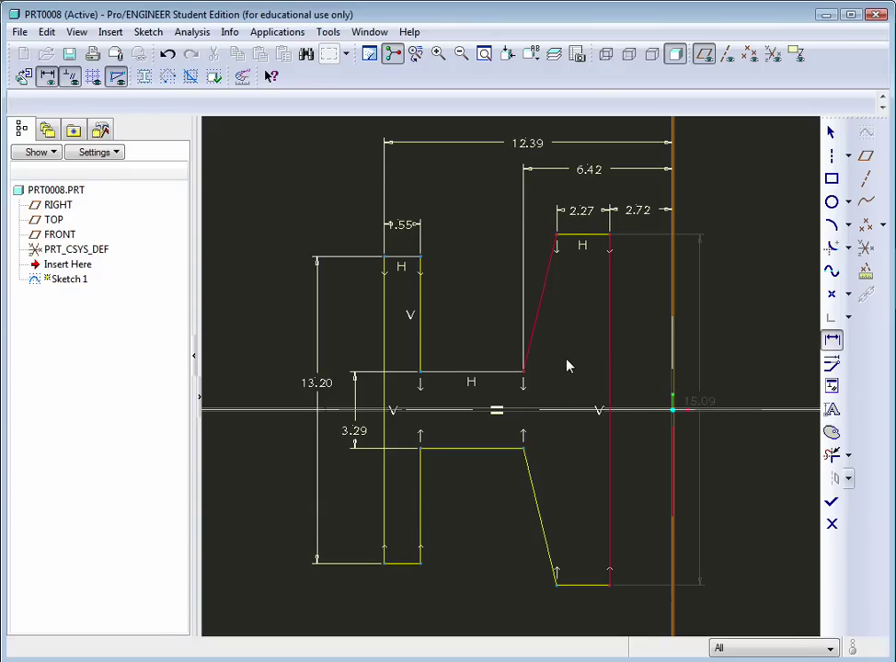
middle_click(568, 366)
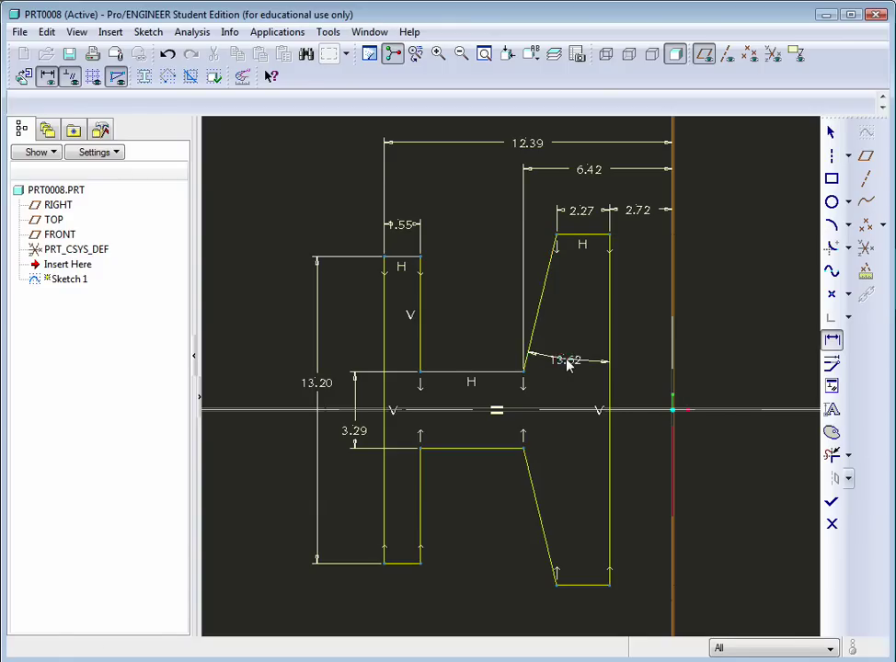
click(832, 363)
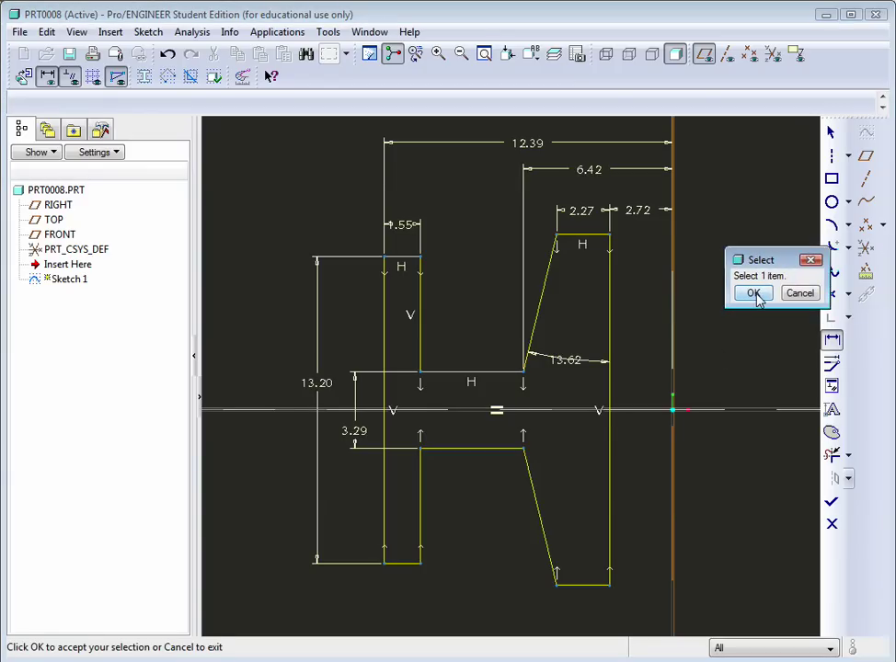
click(754, 293)
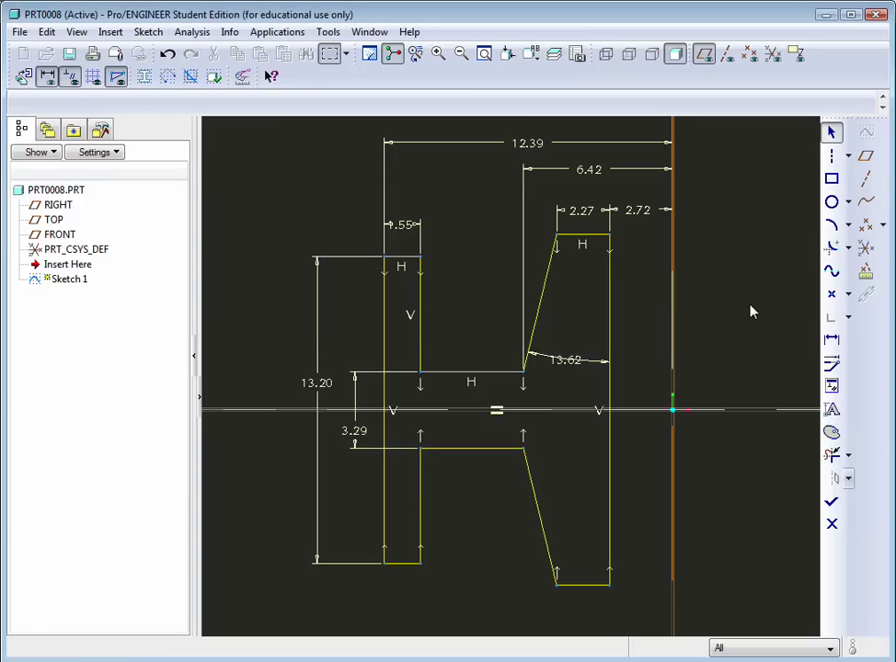
- Change the 2.72 dimension to 0.375, the 2.27 dimension to 4, and the taper angle to 18°
double_click(640, 216)
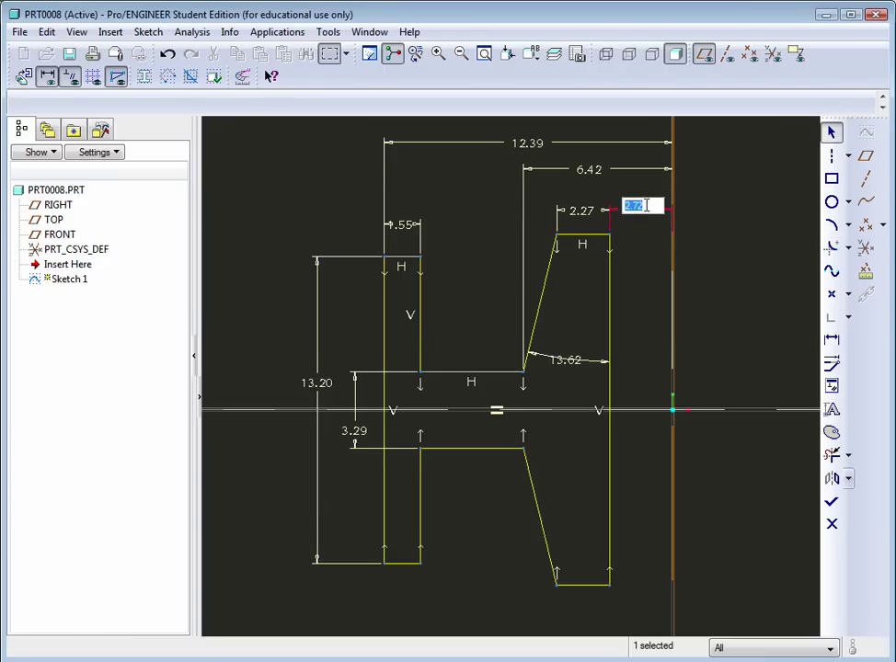
key(BackSpace)
text(.375)
key(Return)
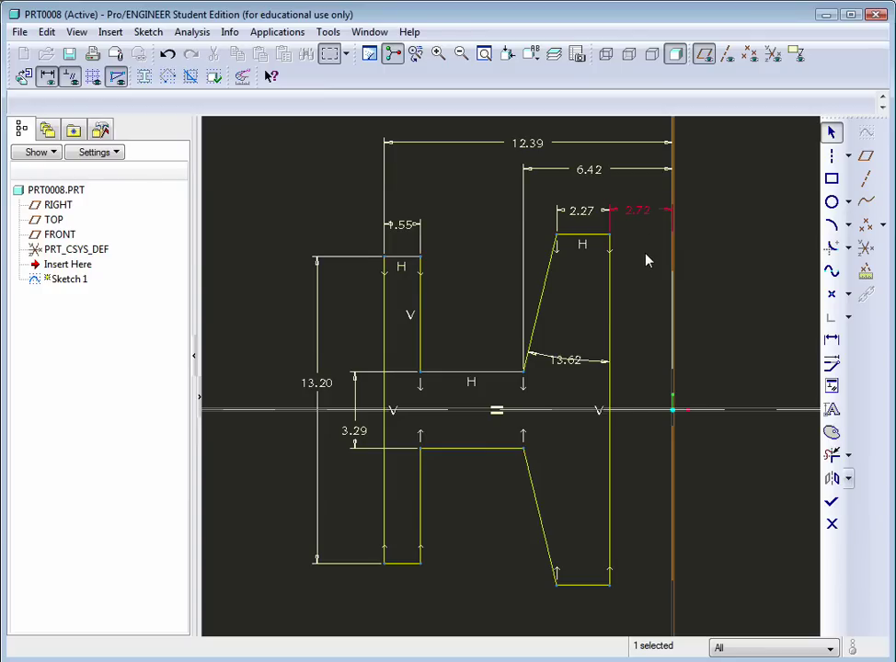
double_click(634, 210)
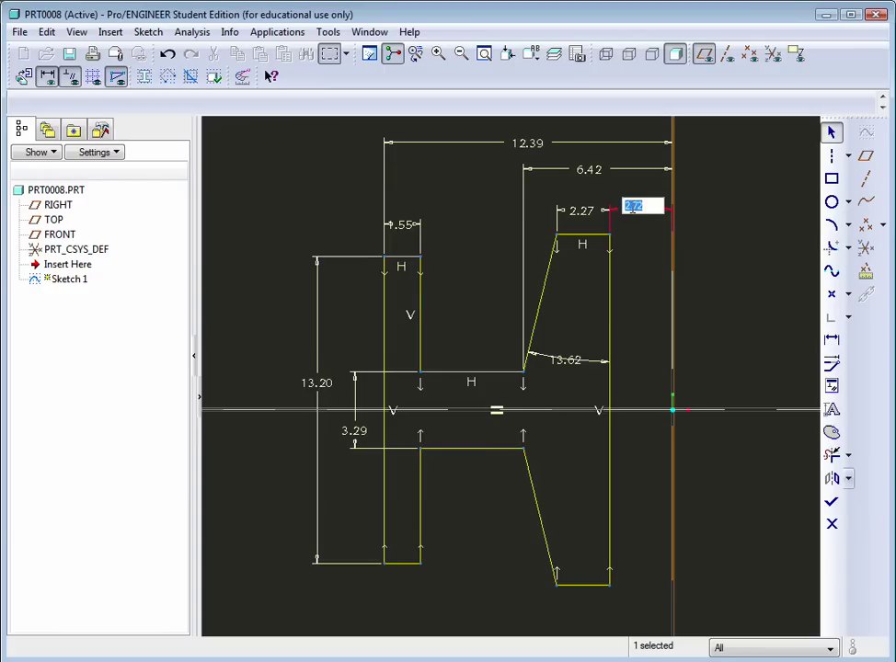
text(3)
key(Return)
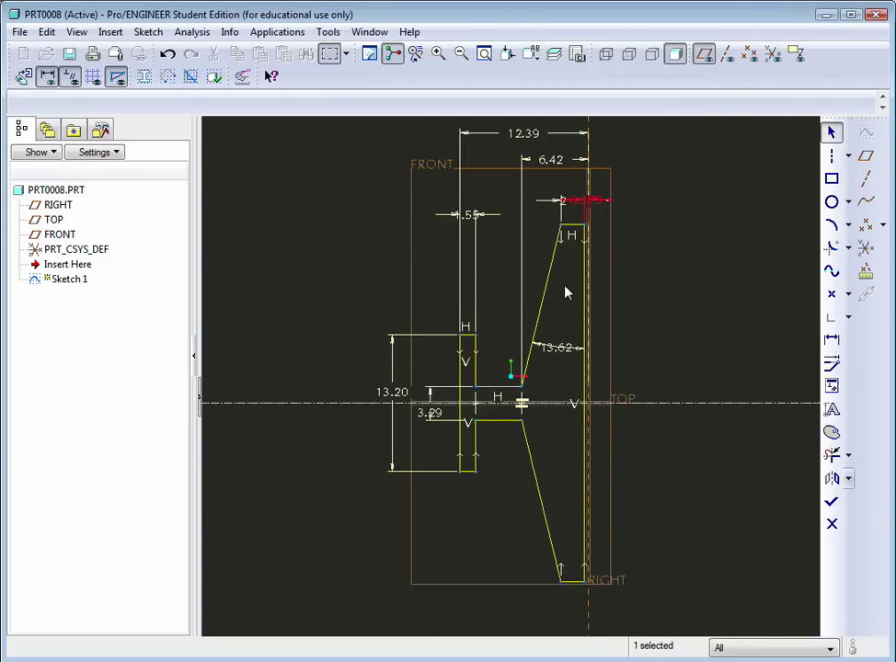
drag(575, 200, 636, 206)
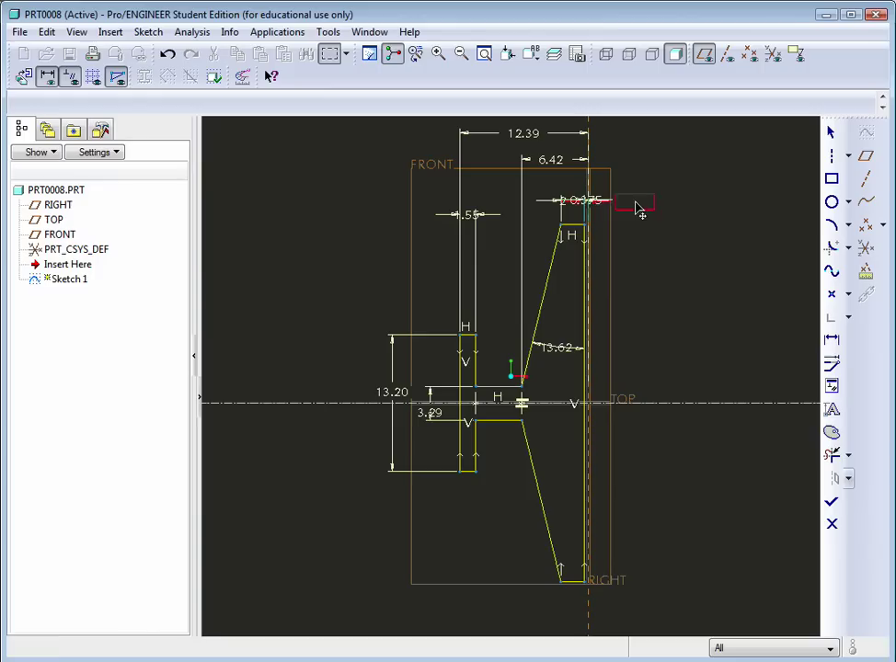
double_click(572, 205)
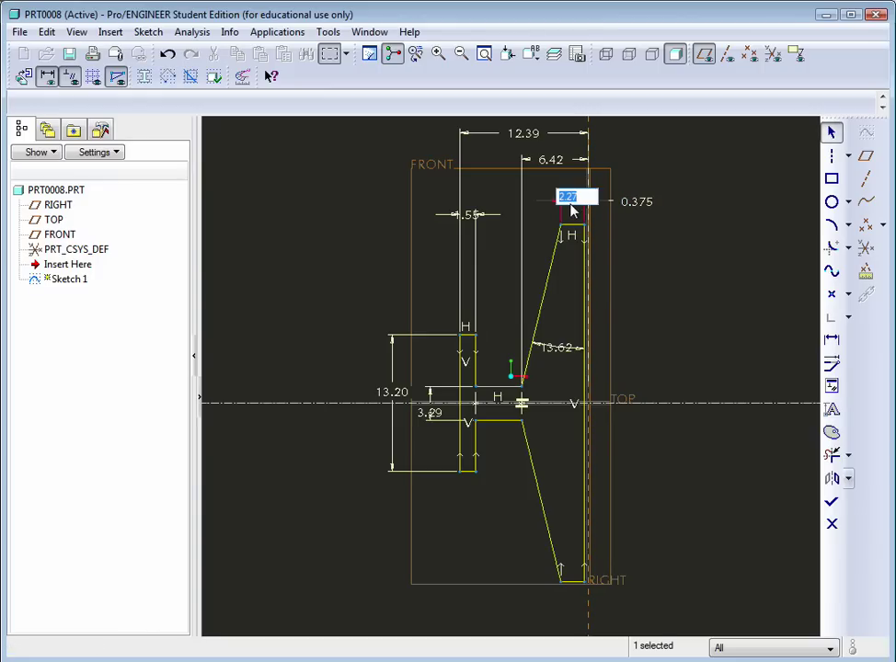
text(4)
key(Return)
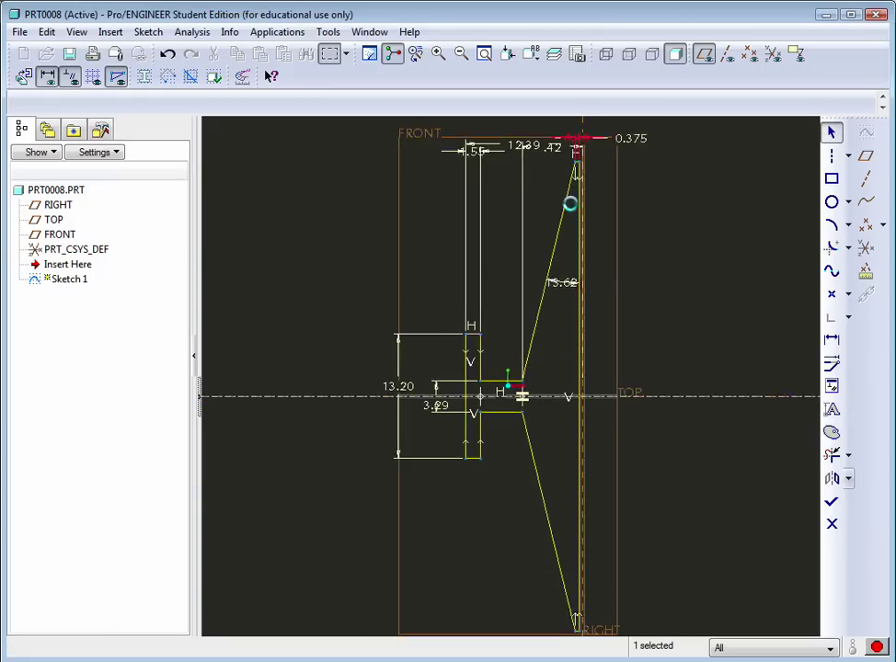
double_click(552, 309)
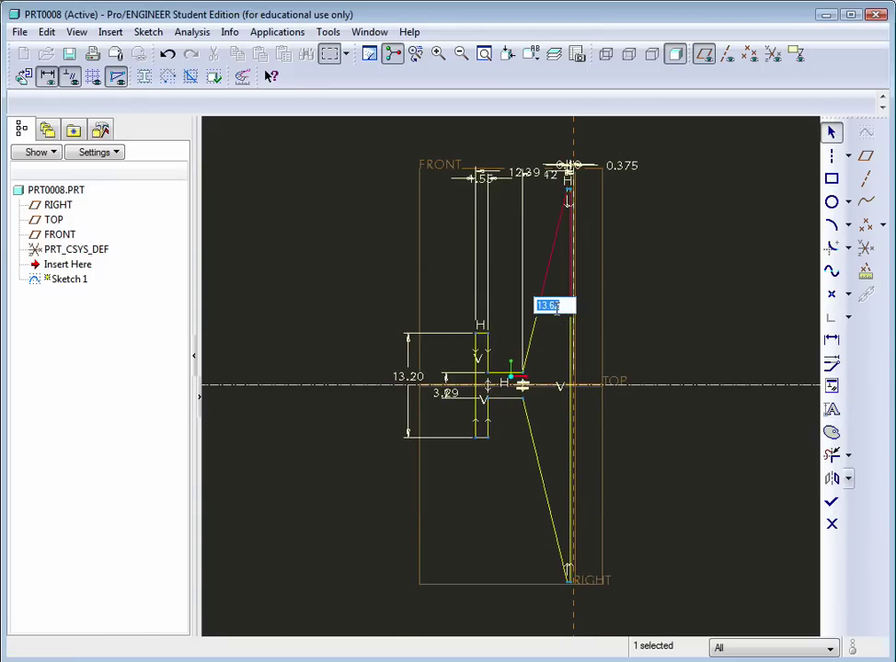
text(18)
key(Return)
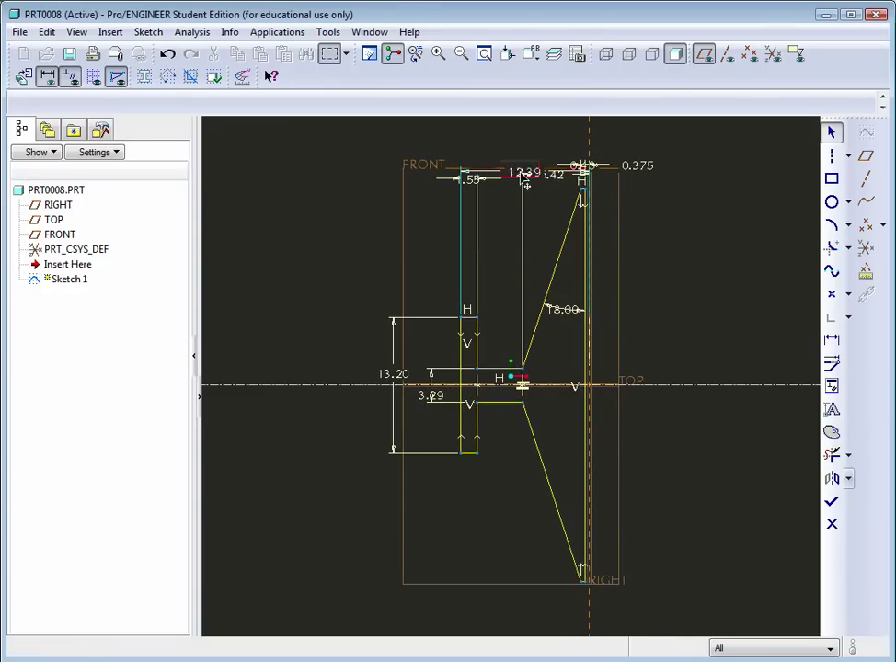
- Set the 6.42 dimension to 6 and the bore and wall widths to 0.25
drag(524, 172, 519, 146)
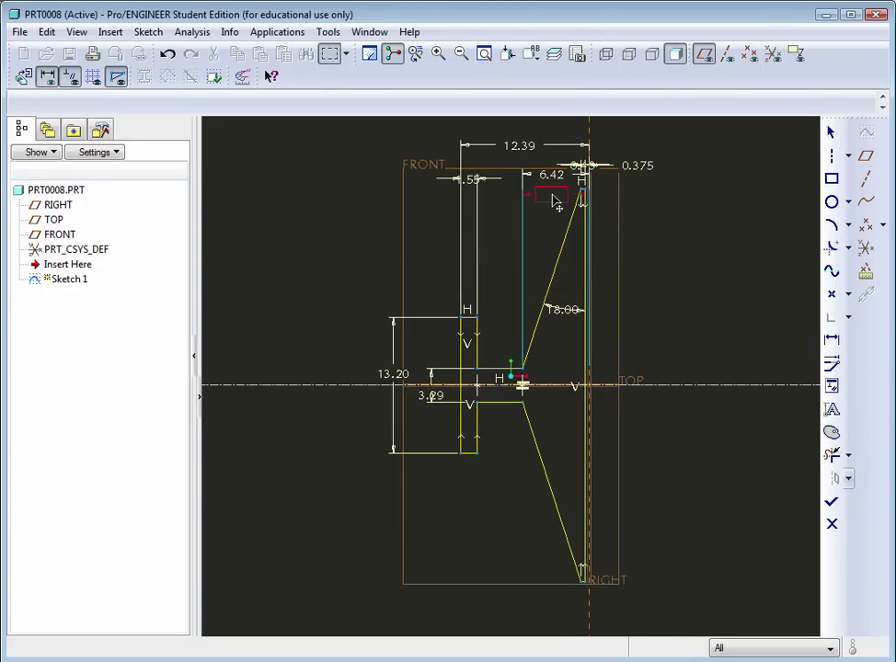
double_click(549, 193)
text(6)
key(Return)
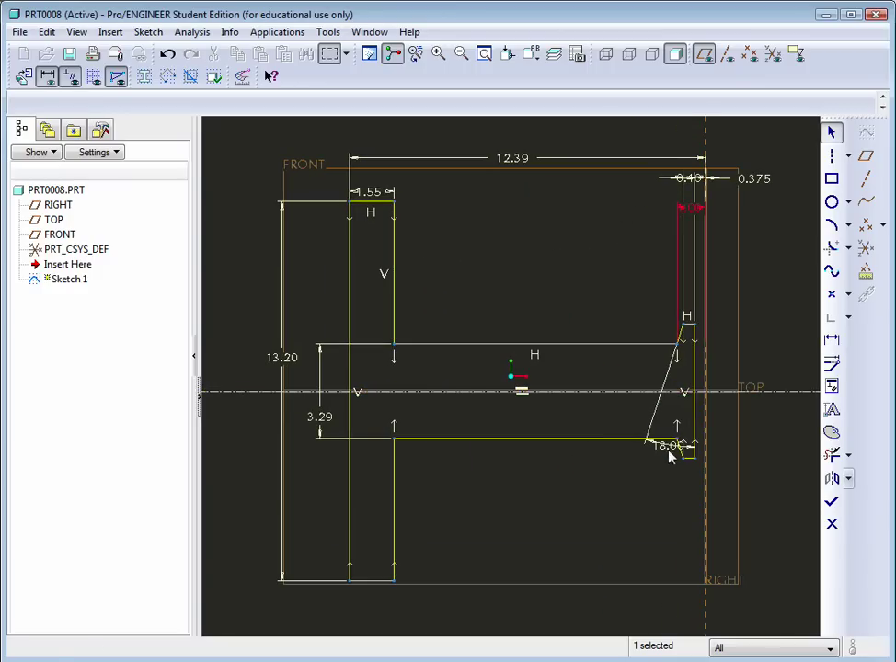
double_click(321, 418)
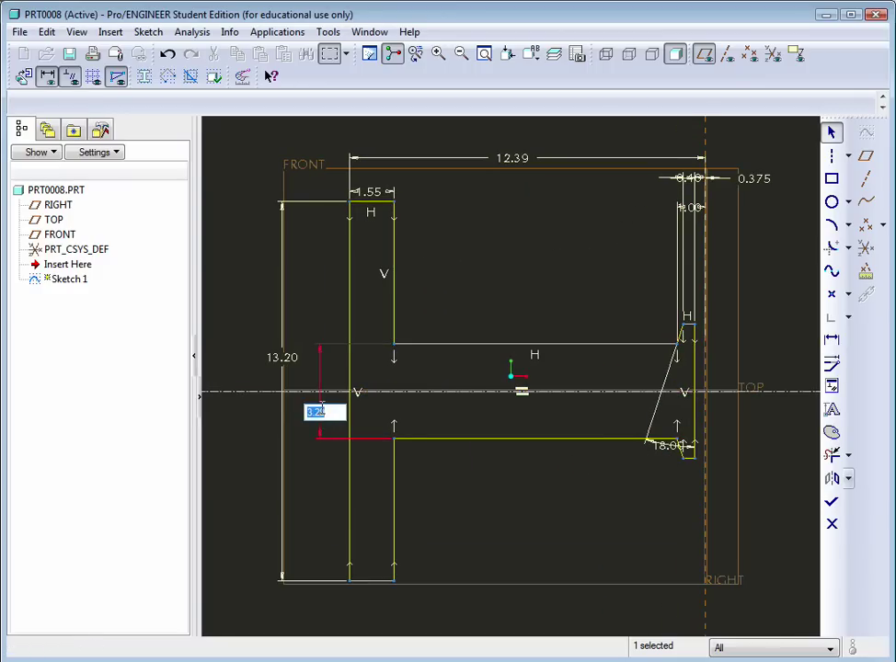
text(.25)
key(Return)
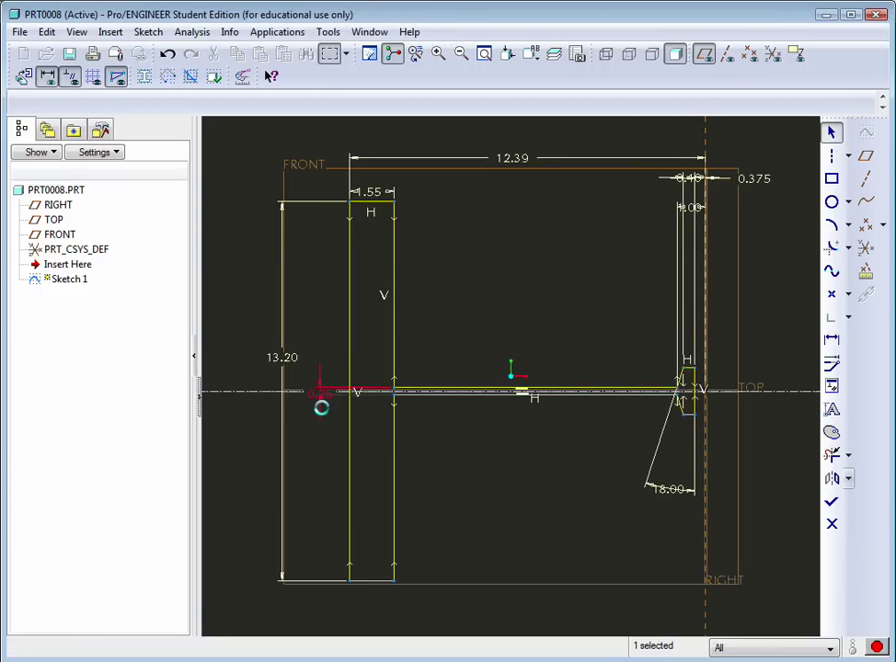
double_click(371, 191)
text(1.25)
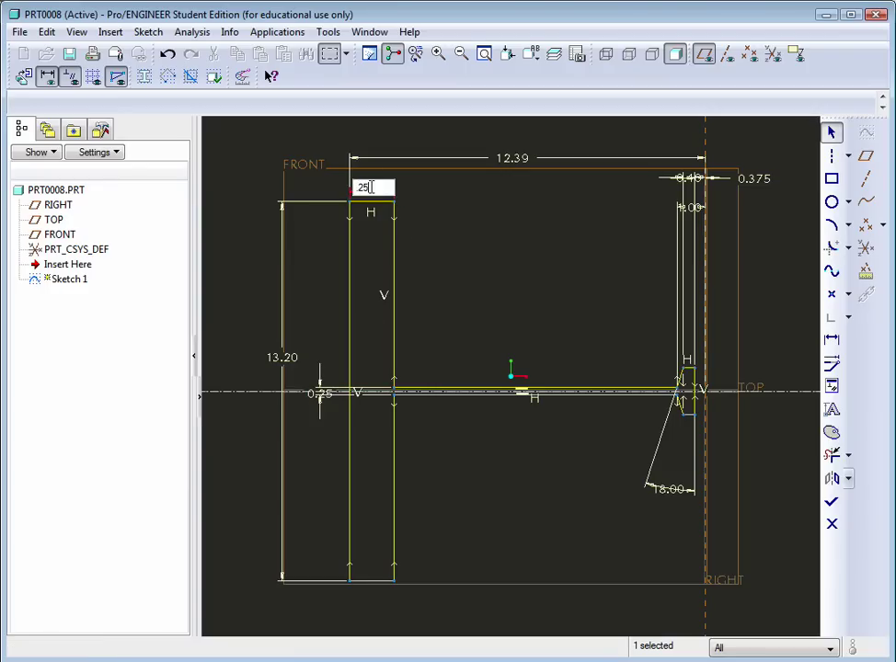
key(Return)
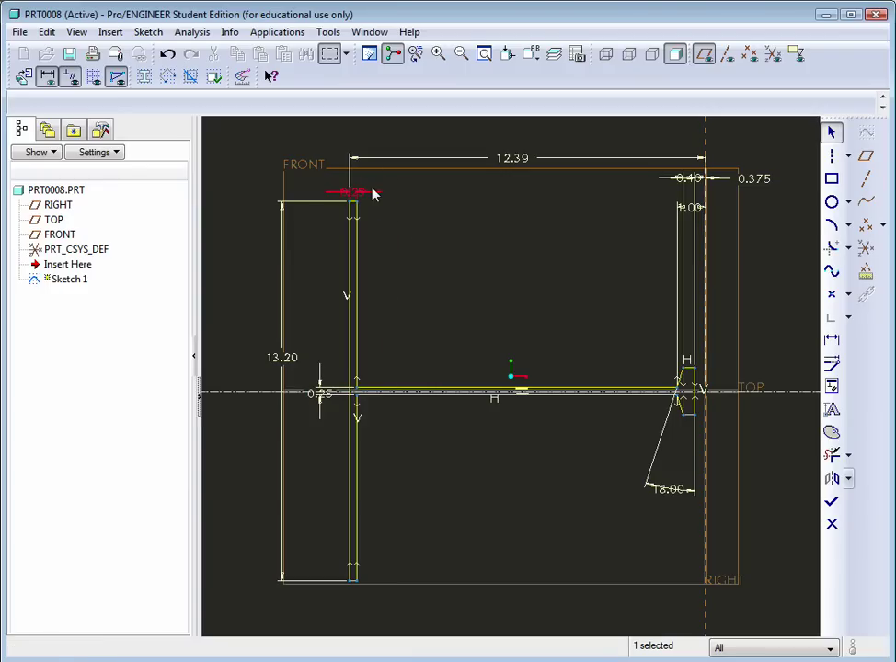
- Set the profile height to 2.00 and the overall width to 2.50
double_click(283, 358)
key(BackSpace)
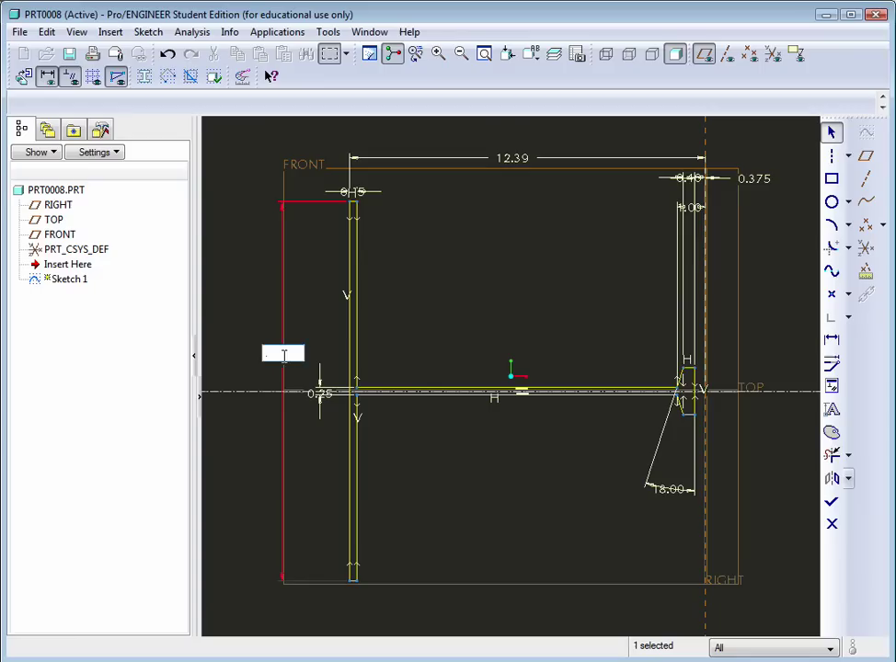
text(2)
key(Return)
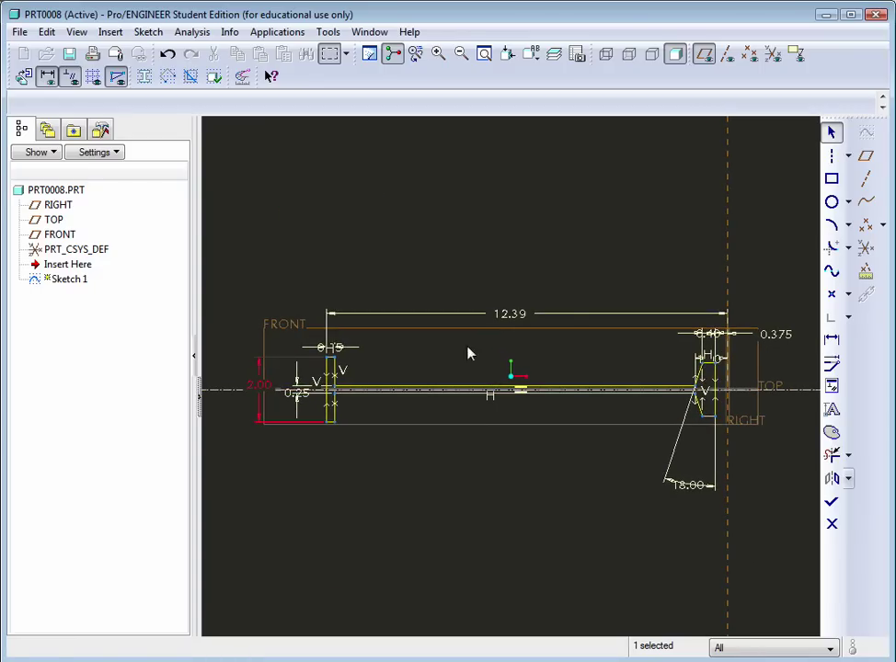
double_click(518, 316)
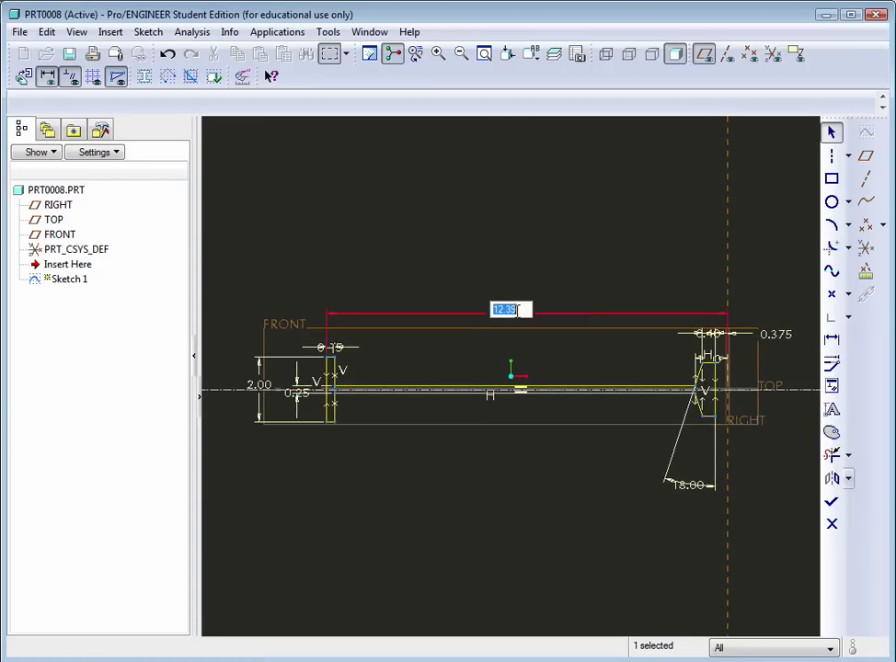
text(2.5)
key(Return)
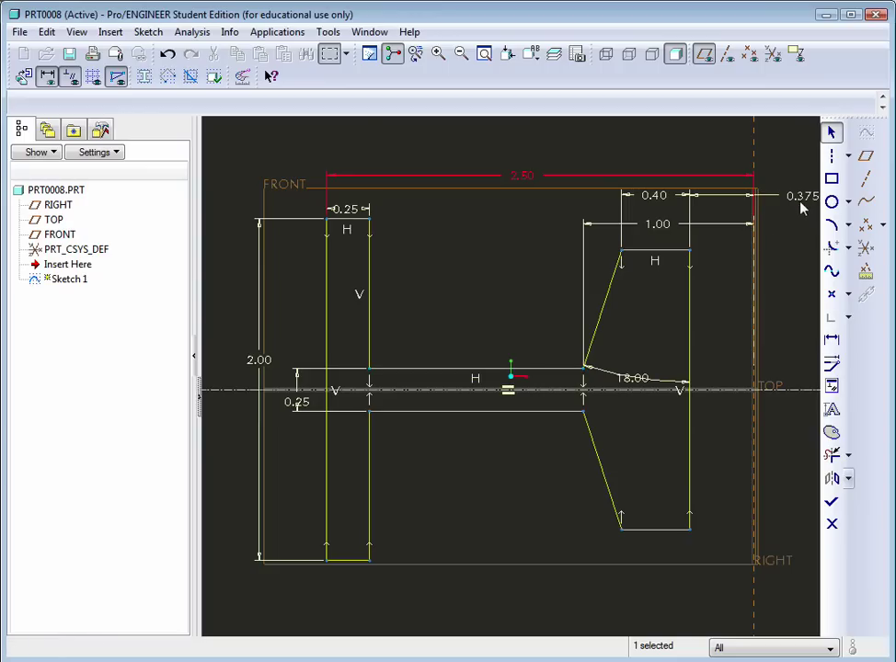
- Drag the 0.375, 1.00, 2.50, 0.25, 2.00 and 18.00 labels clear of the profile
drag(807, 199, 727, 202)
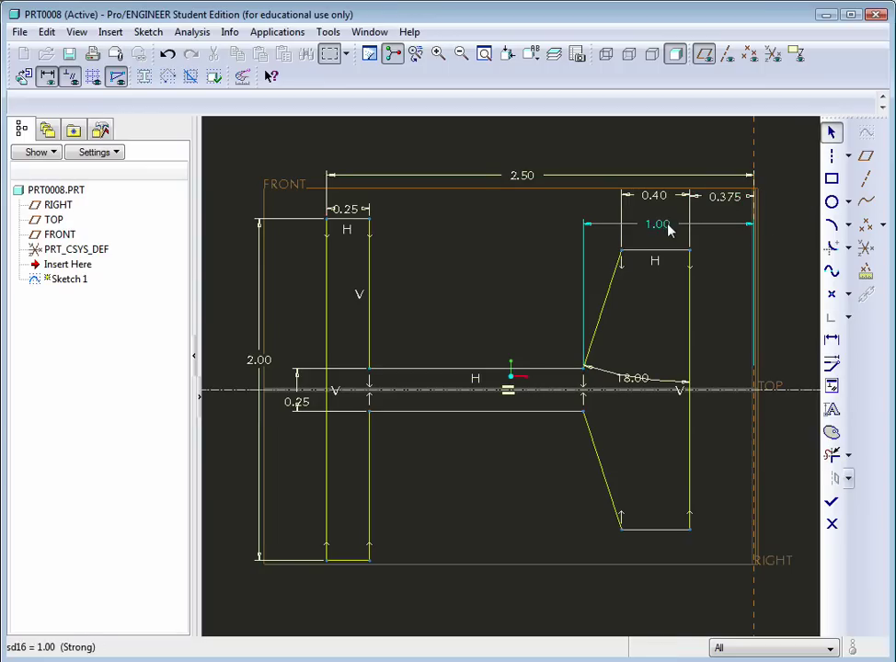
drag(669, 230, 658, 176)
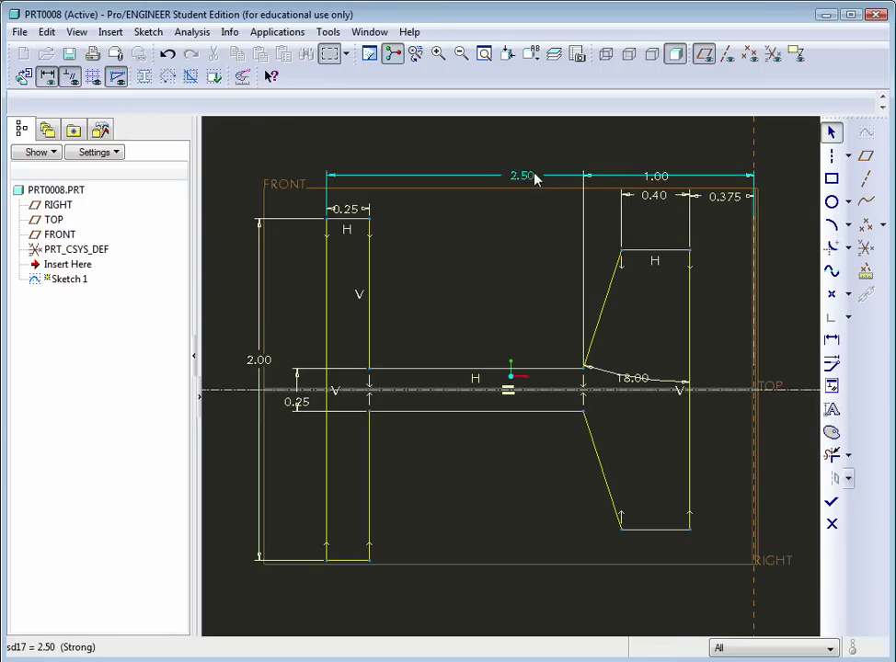
drag(531, 176, 524, 155)
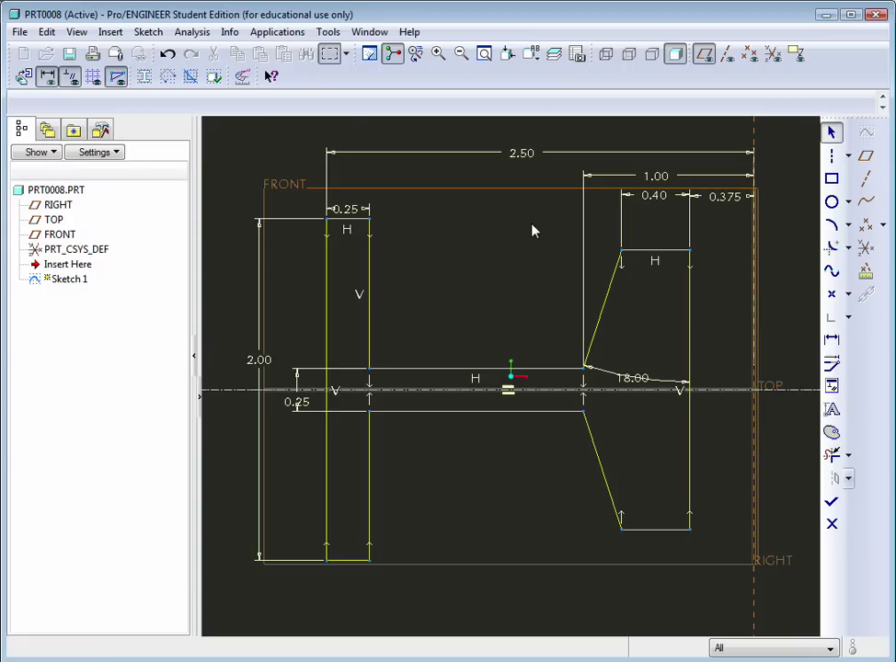
drag(348, 211, 414, 204)
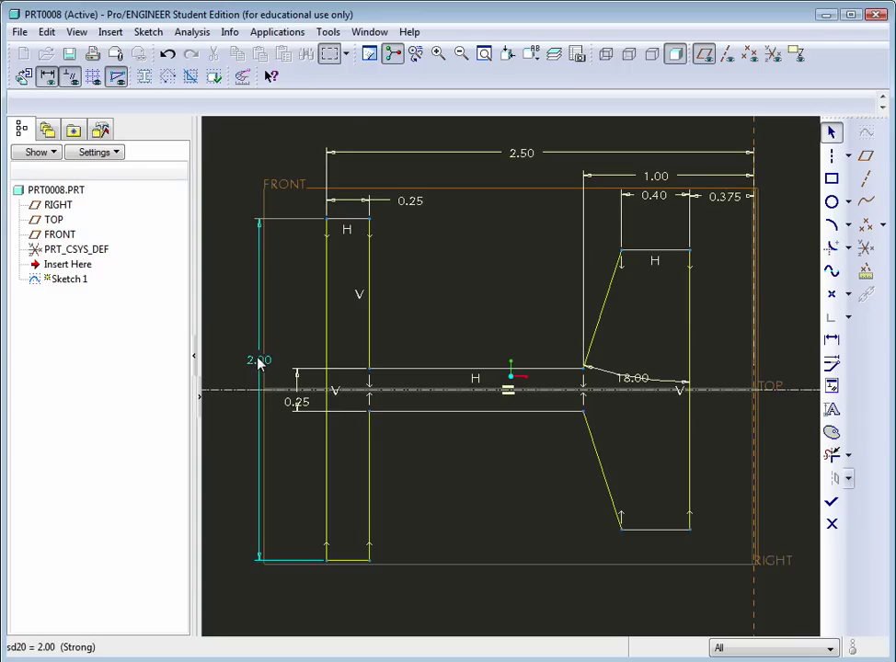
drag(258, 360, 264, 370)
mouse_move(296, 404)
mouse_down()
mouse_move(300, 346)
mouse_move(304, 395)
mouse_move(265, 369)
mouse_up()
drag(633, 378, 635, 358)
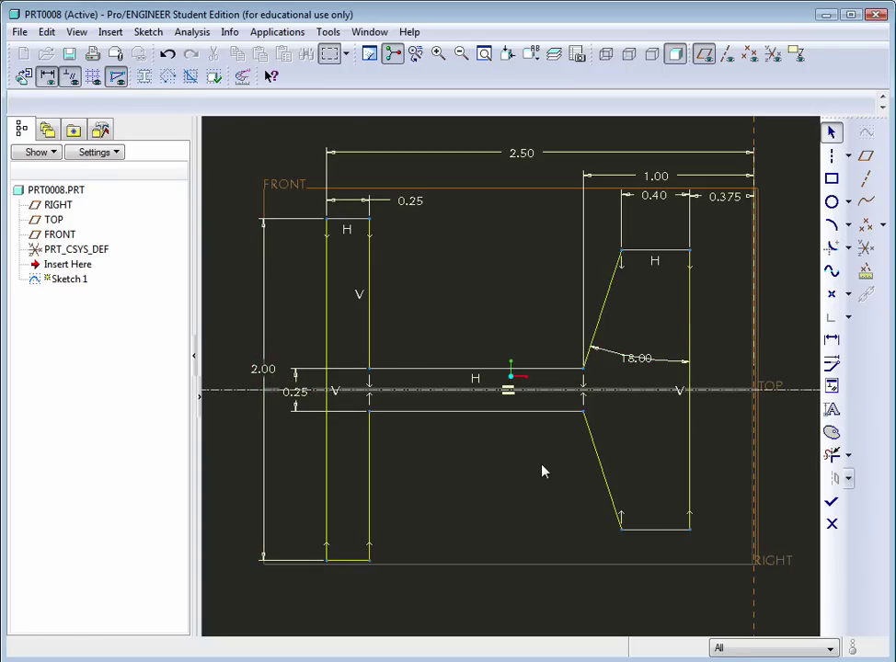
- Finish Sketch 1 and display the default coordinate system in the tilted 3-D view
click(831, 506)
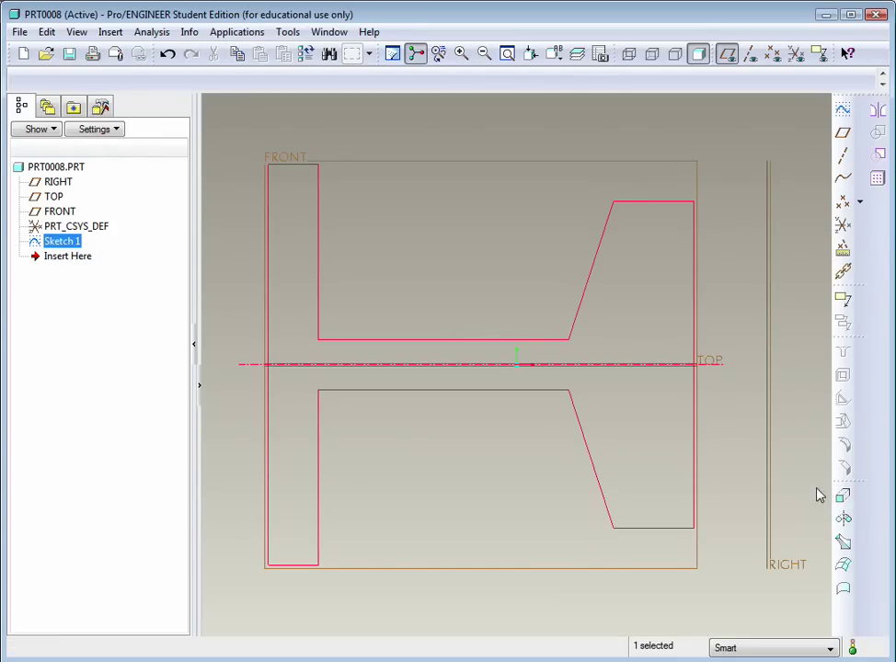
mouse_move(702, 324)
middle_down()
mouse_move(679, 332)
mouse_move(655, 375)
mouse_move(681, 355)
mouse_move(764, 195)
middle_up()
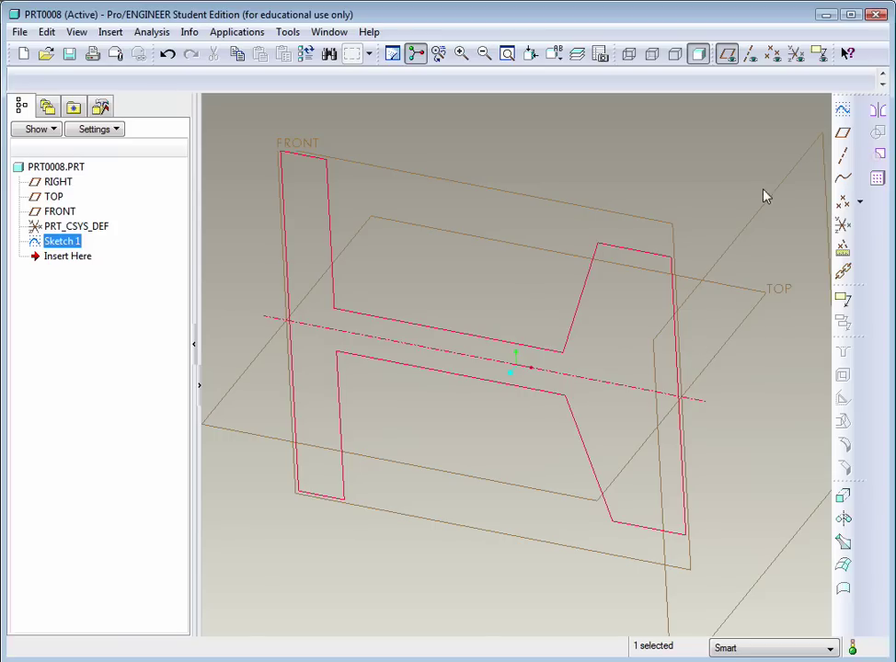
click(796, 56)
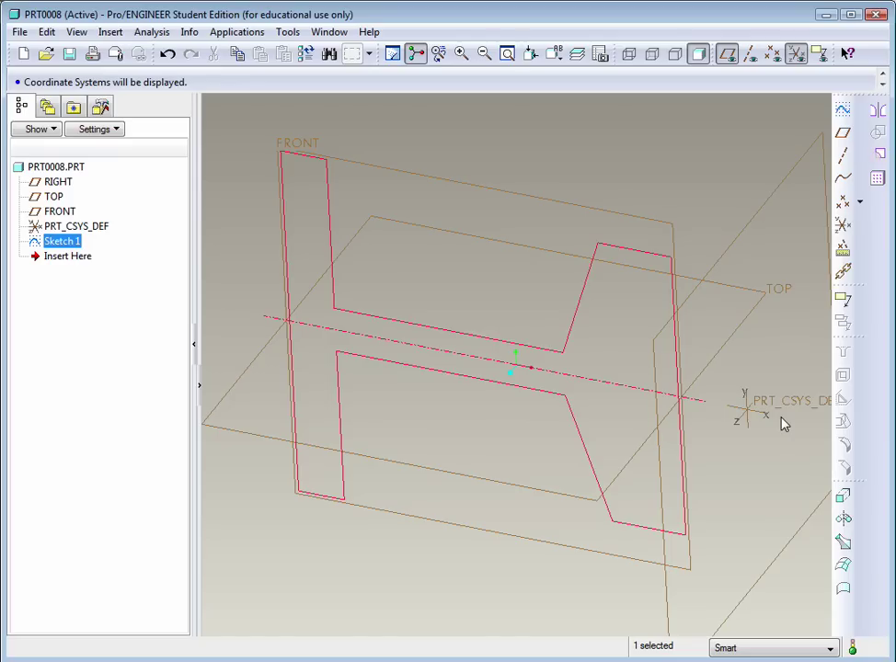
middle_drag(709, 397, 744, 422)
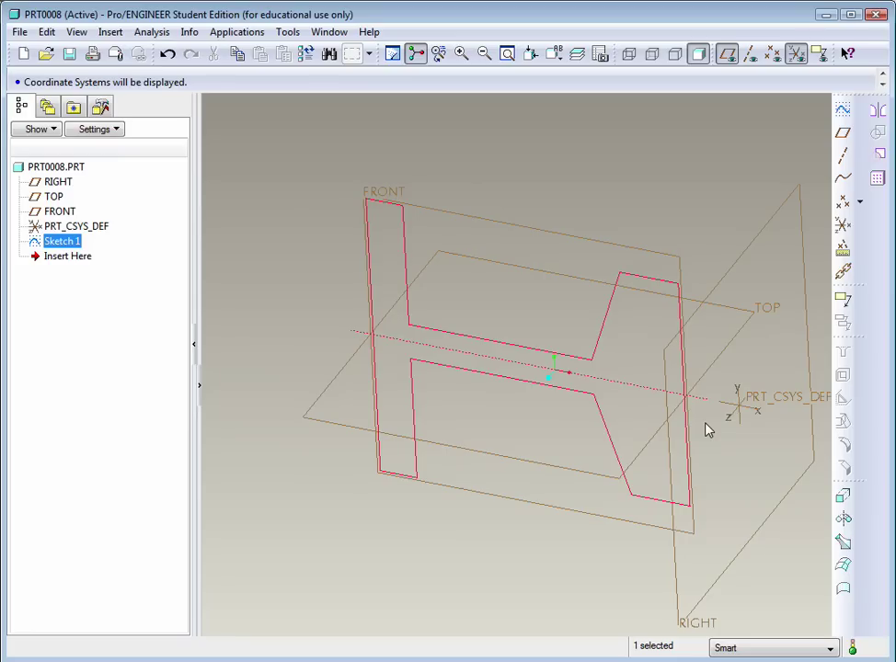
- Revolve the sketch a full 360 degrees about its axis to create Revolve 1
click(845, 521)
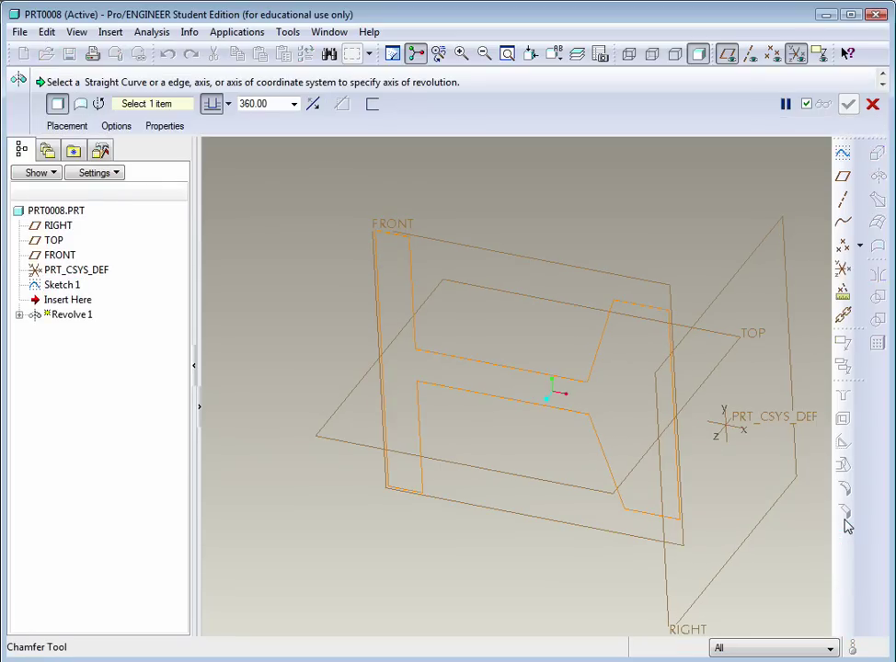
click(726, 425)
scroll(727, 428, down, 2)
scroll(726, 439, down, 2)
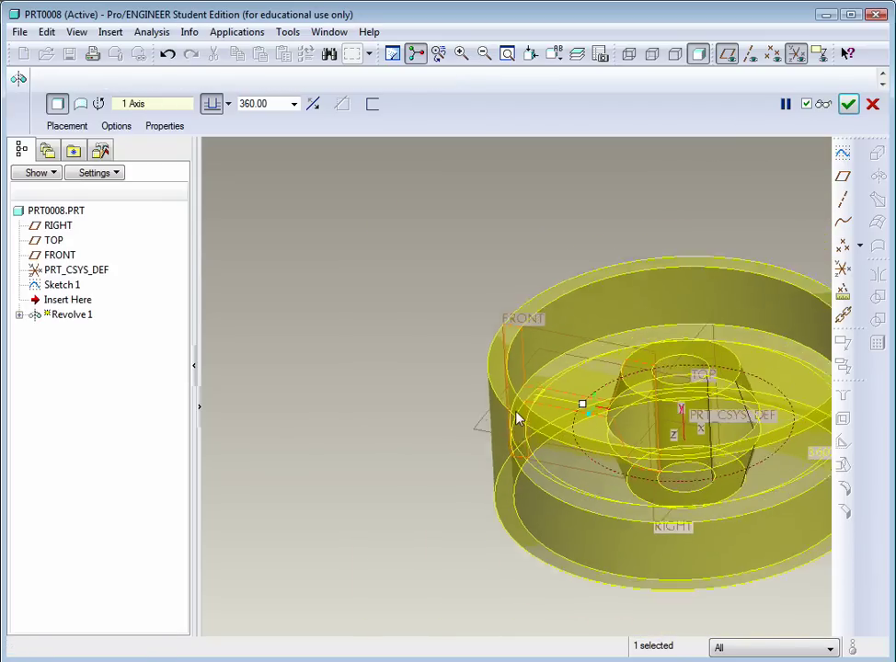
scroll(739, 436, up, 2)
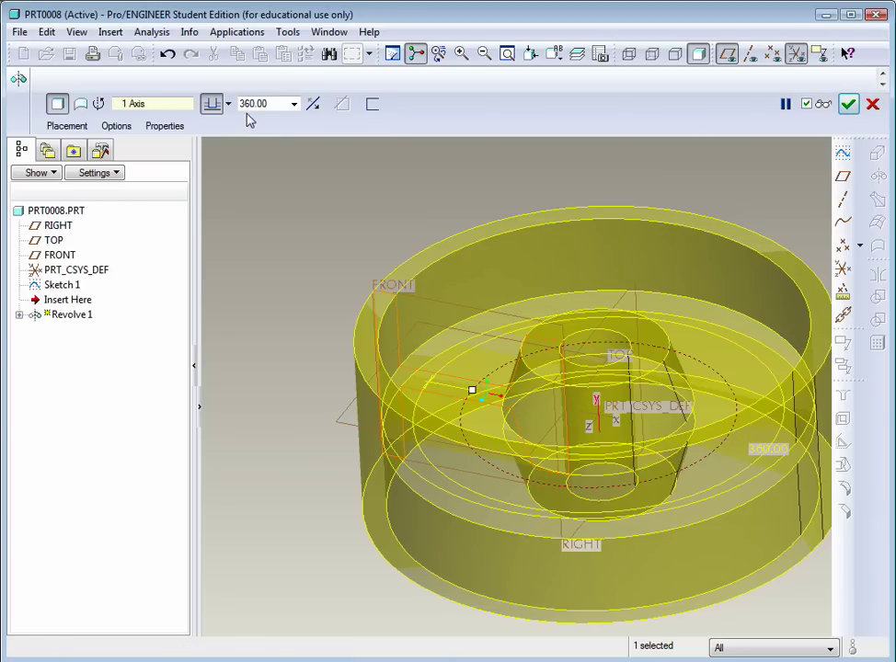
click(294, 104)
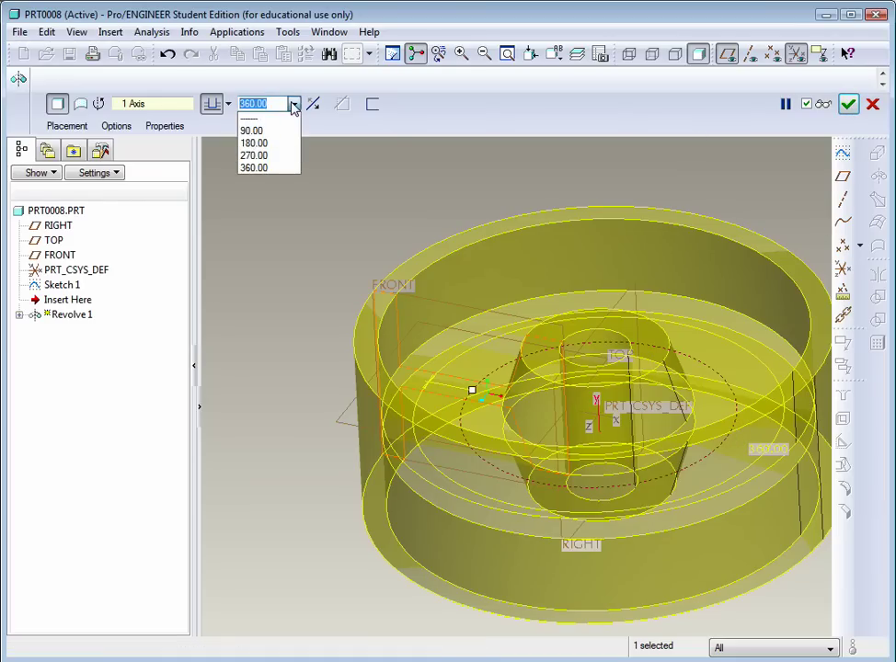
click(294, 104)
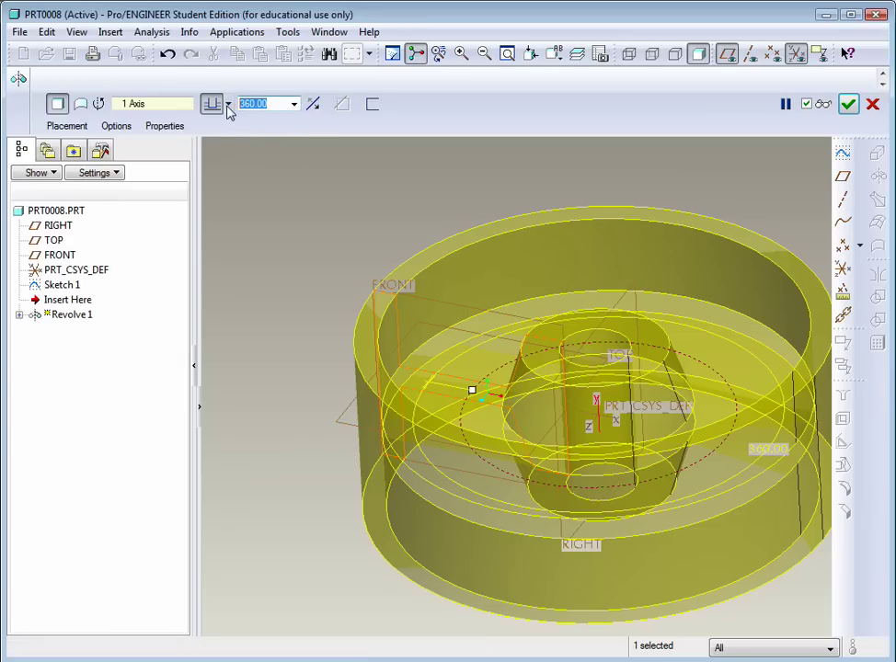
click(848, 105)
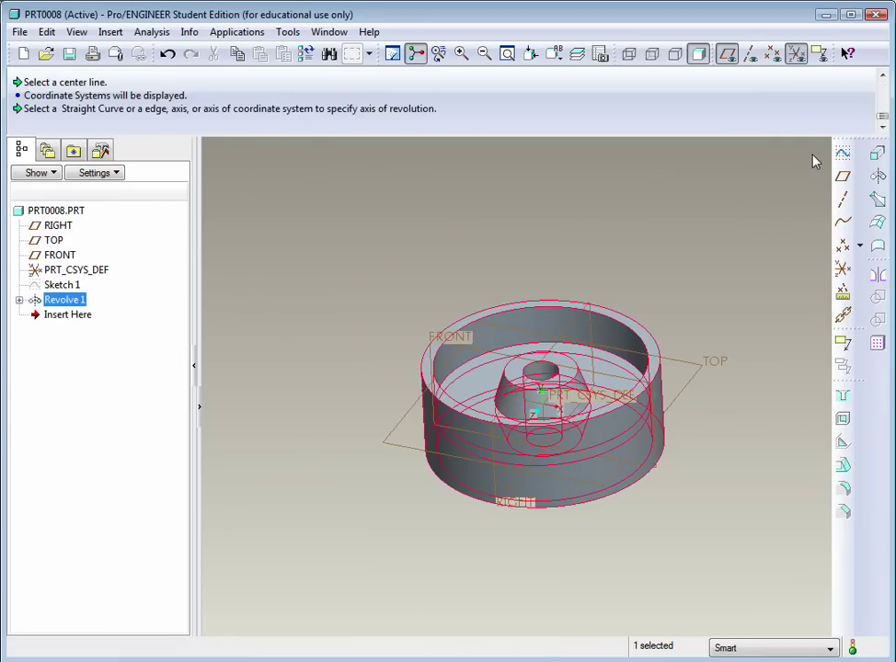
- Hide the datum planes and coordinate systems, then orbit to inspect the solid cup
click(657, 309)
scroll(555, 400, up, 4)
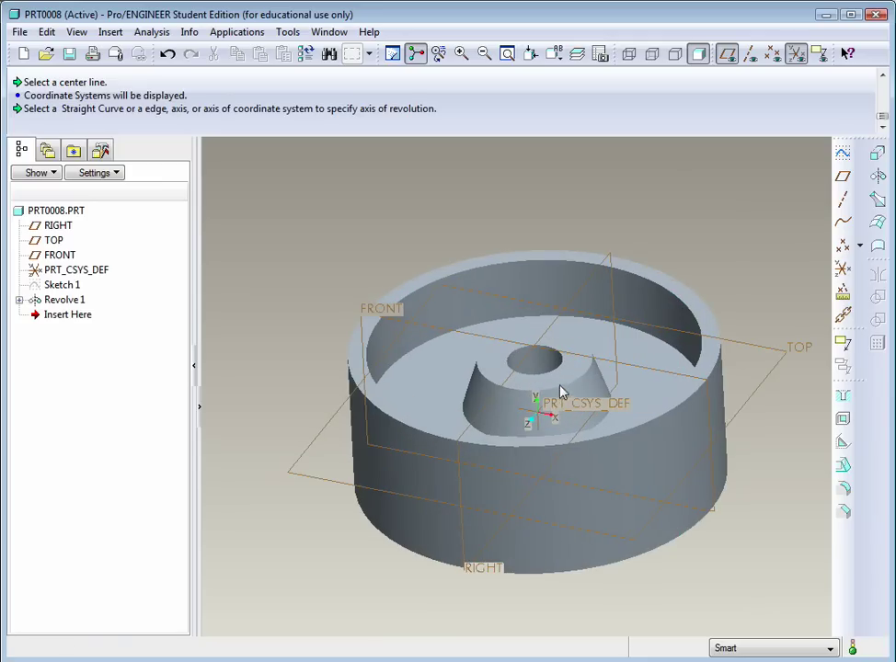
click(732, 60)
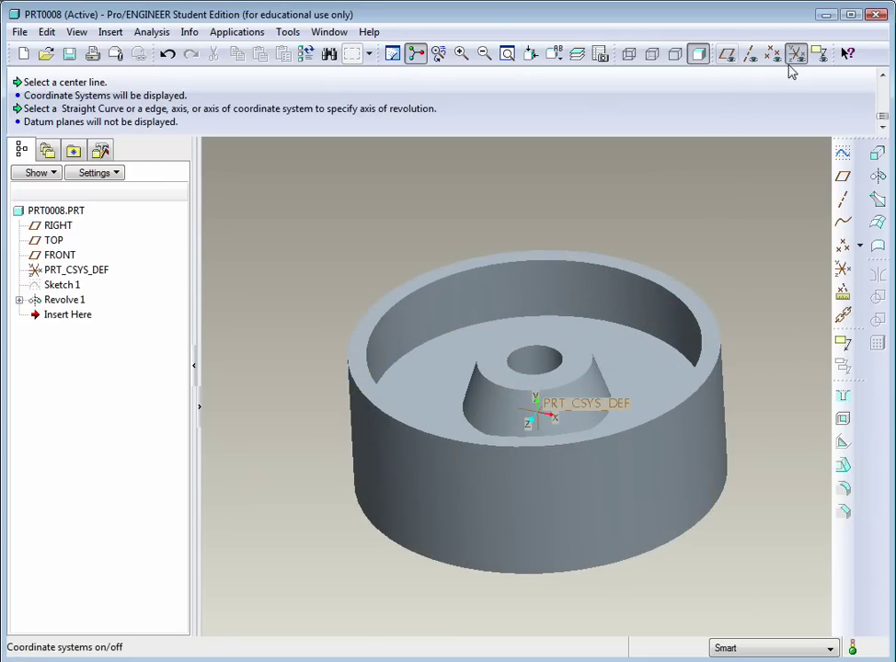
click(796, 57)
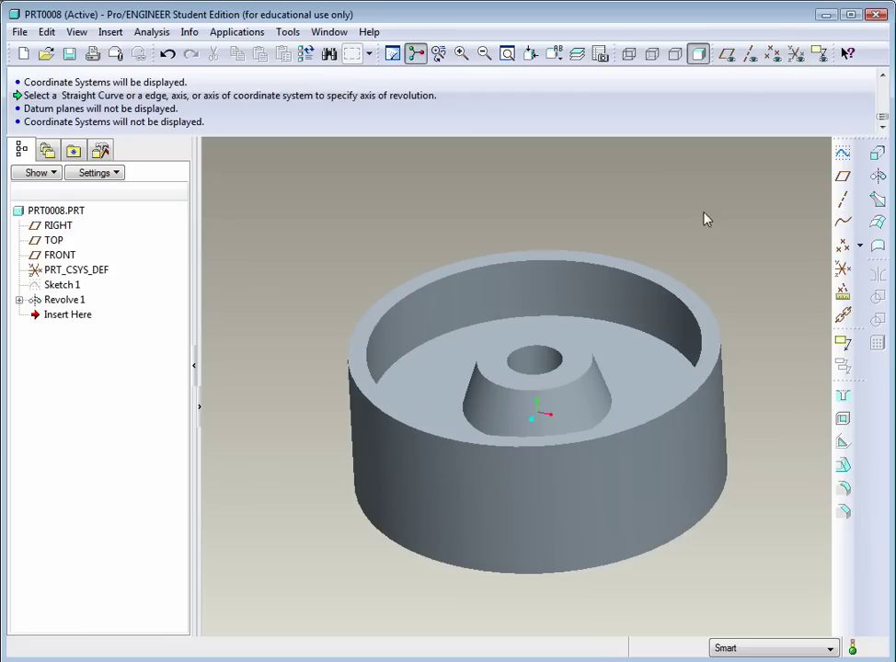
scroll(664, 574, up, 3)
mouse_move(658, 574)
middle_down()
mouse_move(650, 347)
mouse_move(616, 330)
mouse_move(676, 332)
mouse_move(658, 352)
middle_up()
mouse_move(593, 364)
middle_down()
mouse_move(586, 320)
mouse_move(599, 330)
mouse_move(590, 354)
mouse_move(567, 346)
mouse_move(589, 354)
middle_up()
scroll(517, 371, down, 2)
scroll(517, 371, up, 2)
key(alt+Tab)
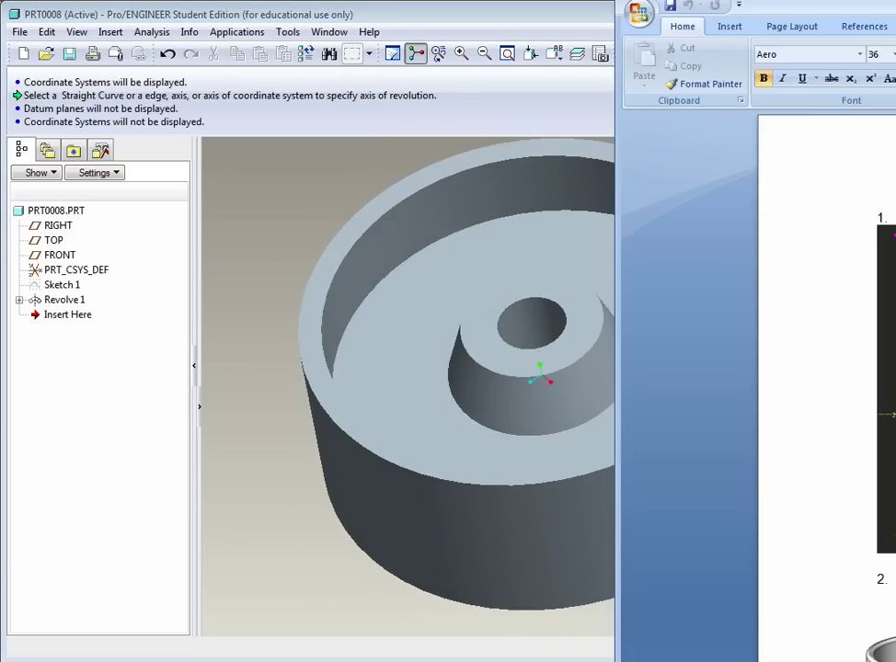
drag(810, 7, 305, 1)
scroll(651, 414, down, 7)
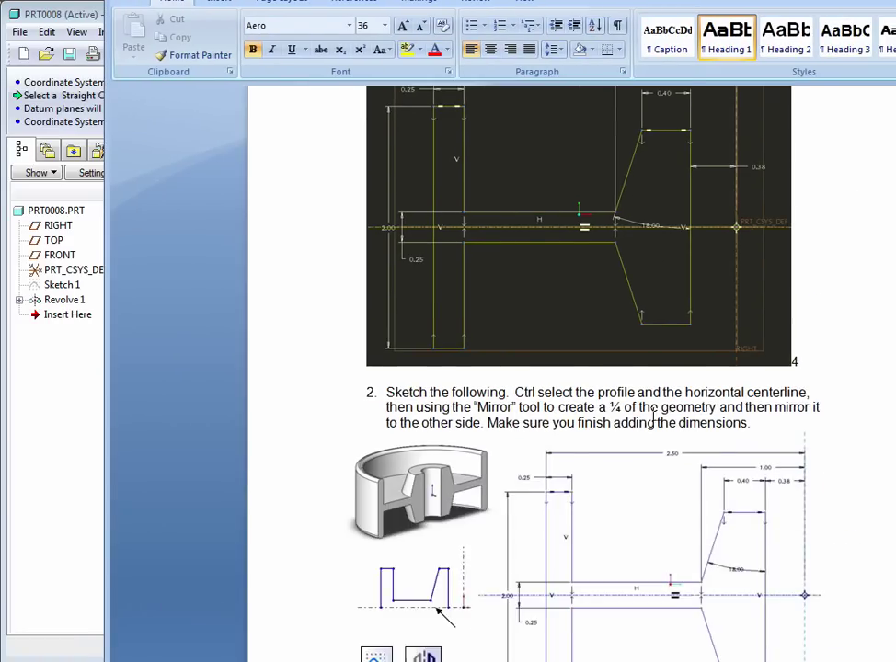
scroll(651, 415, down, 10)
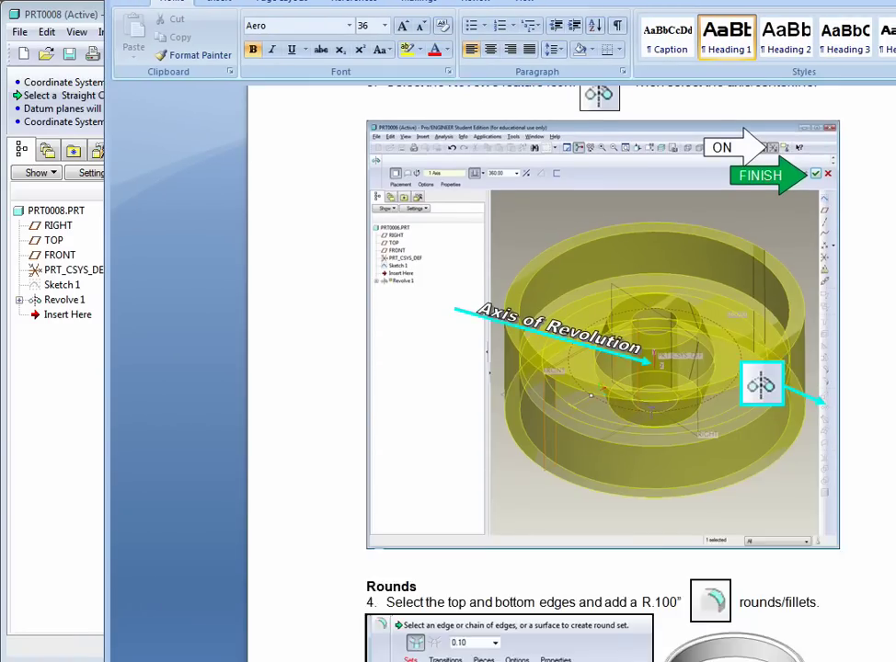
scroll(651, 415, down, 3)
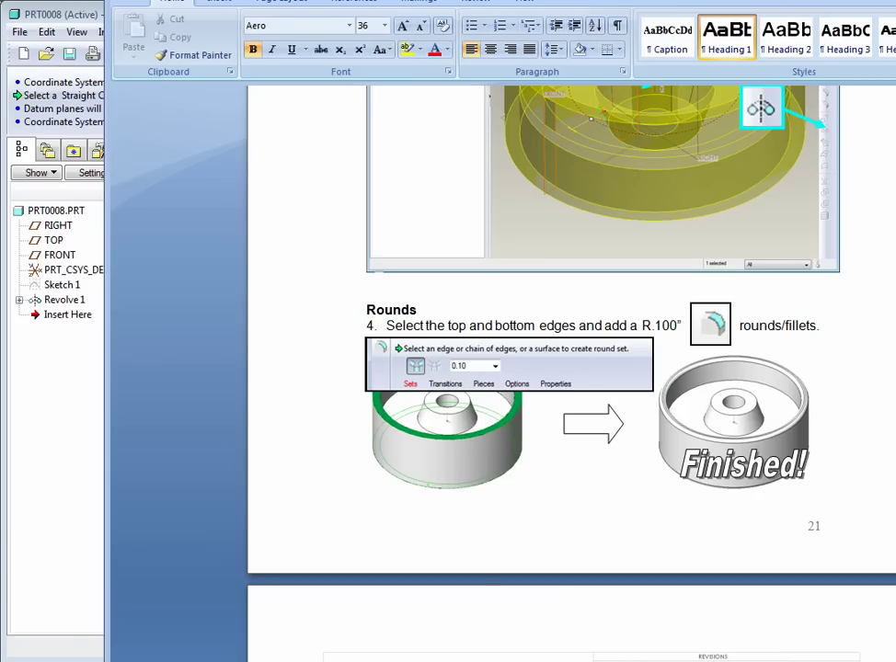
key(alt+Tab)
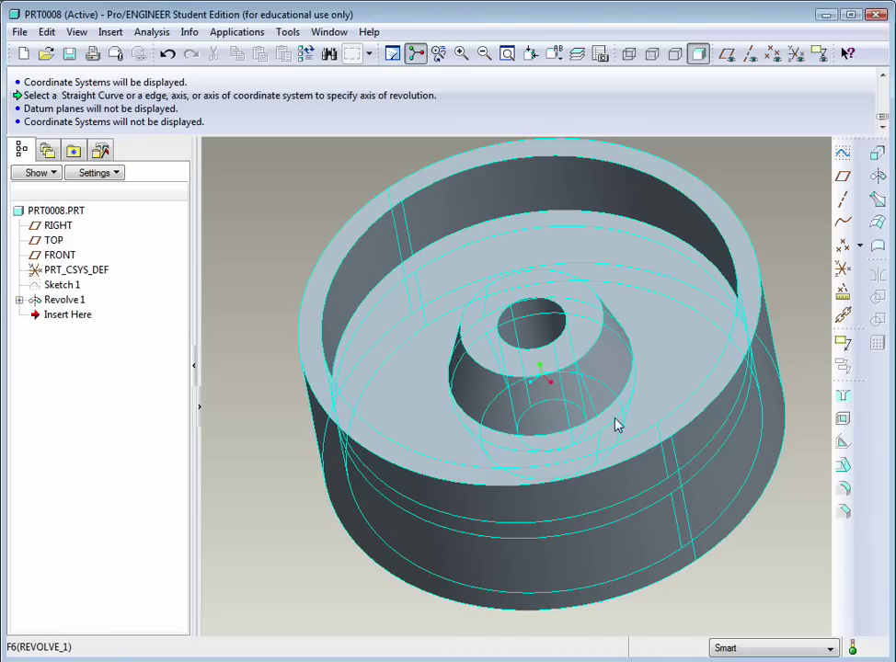
- Start a Round feature with its radius set to 0.10
click(844, 493)
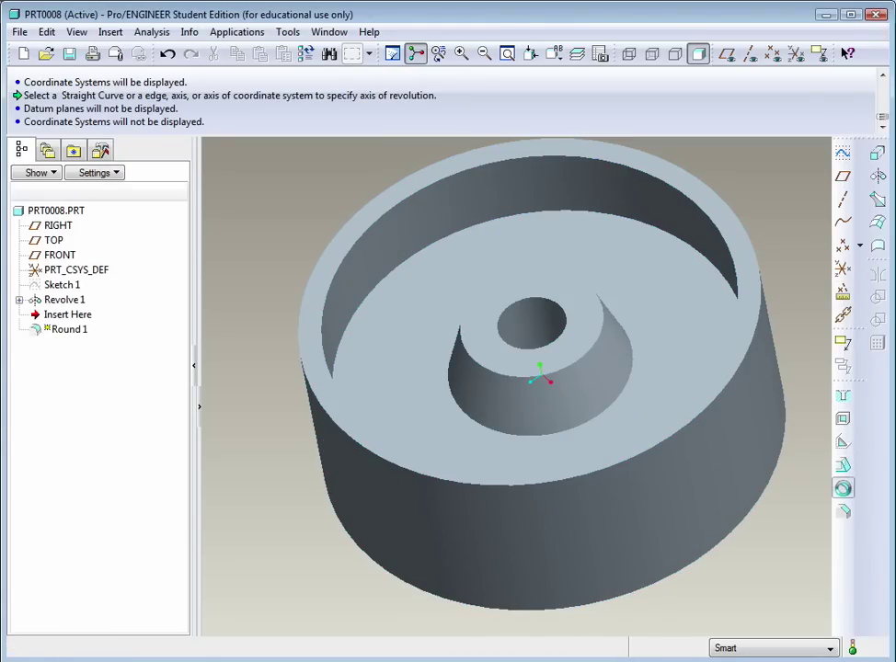
double_click(116, 103)
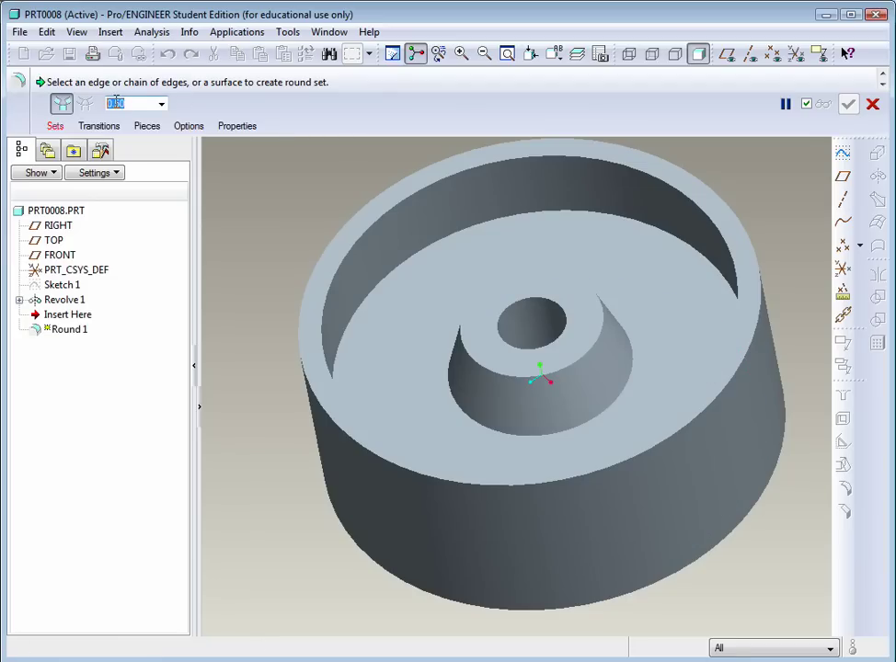
key(BackSpace)
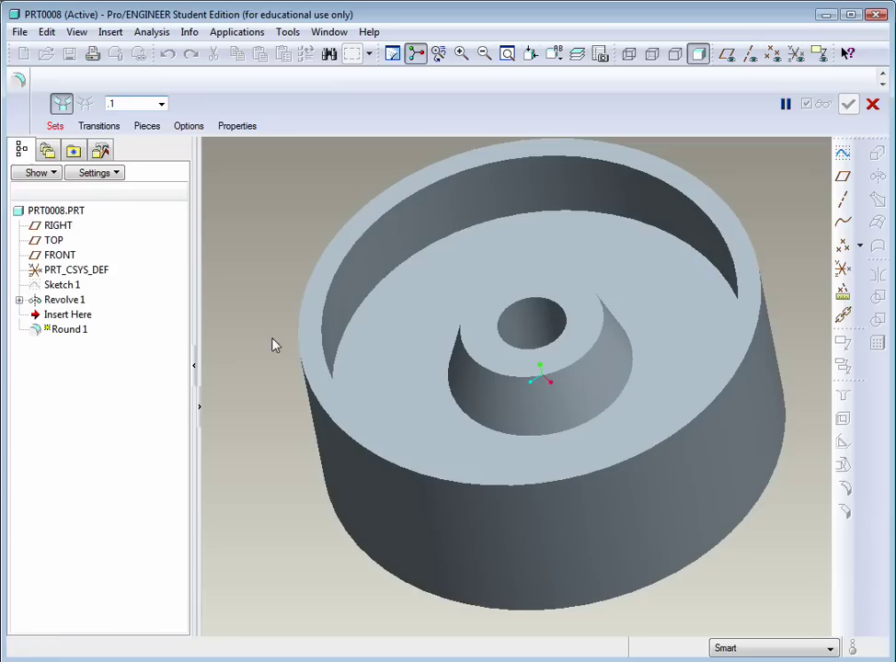
text(.1)
key(Return)
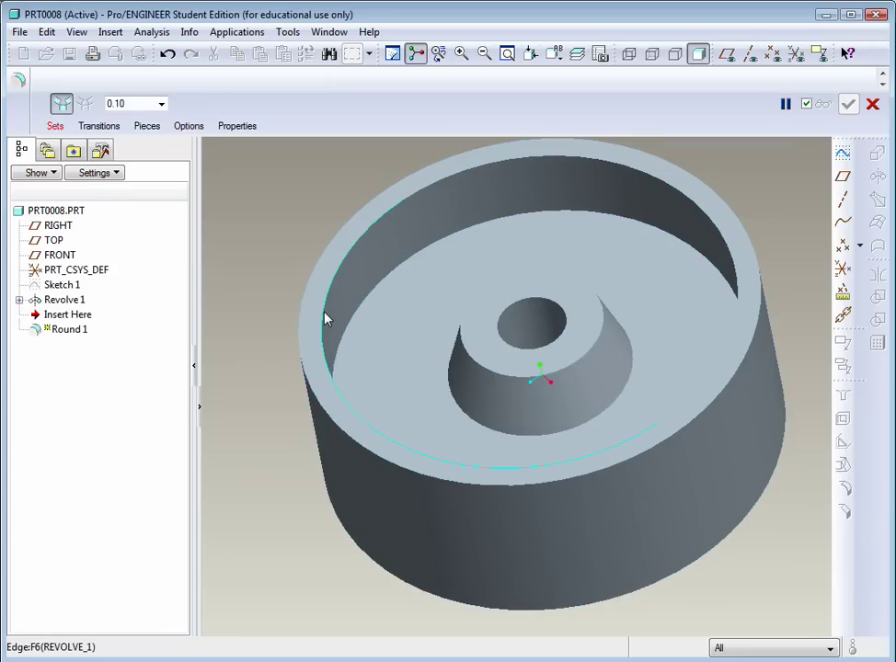
- Select the cup's inner and outer rim edges for the 0.10 round
click(323, 355)
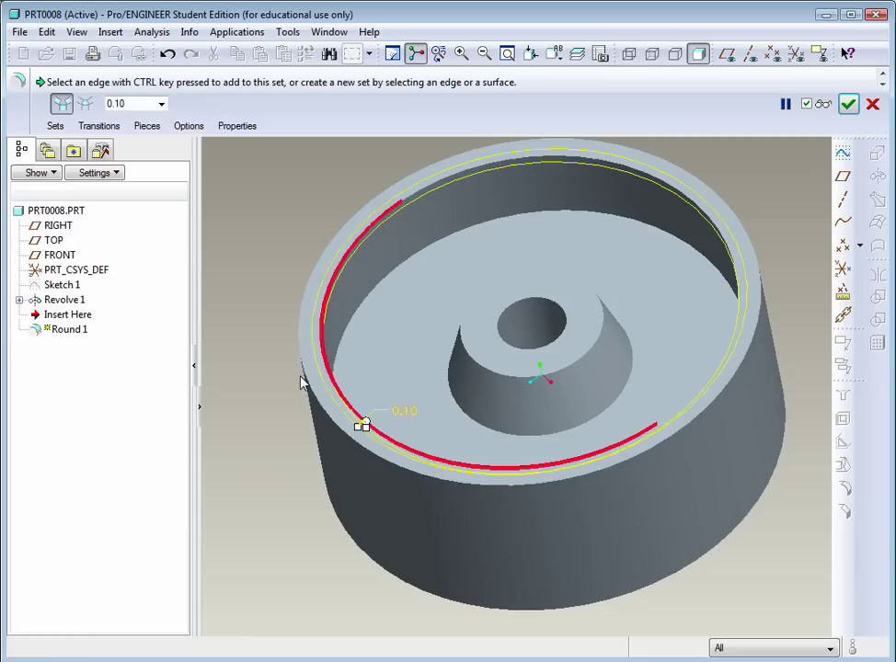
click(330, 423)
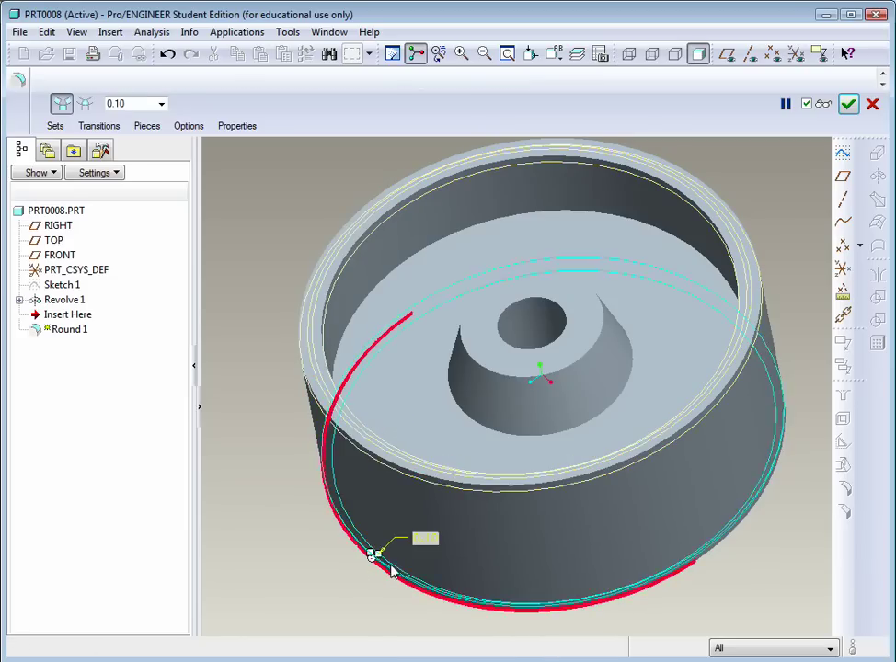
middle_drag(394, 574, 366, 374)
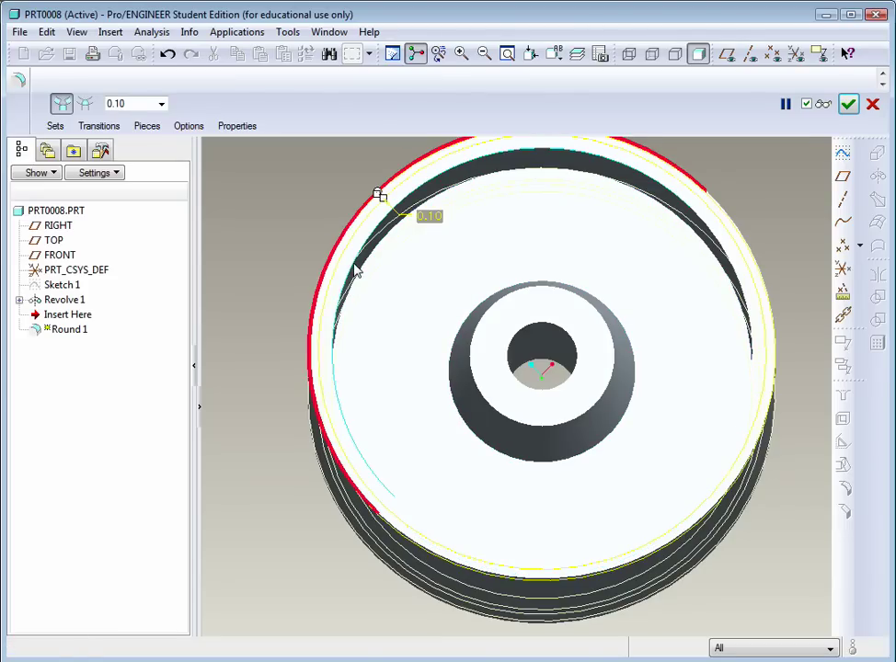
middle_drag(356, 266, 494, 326)
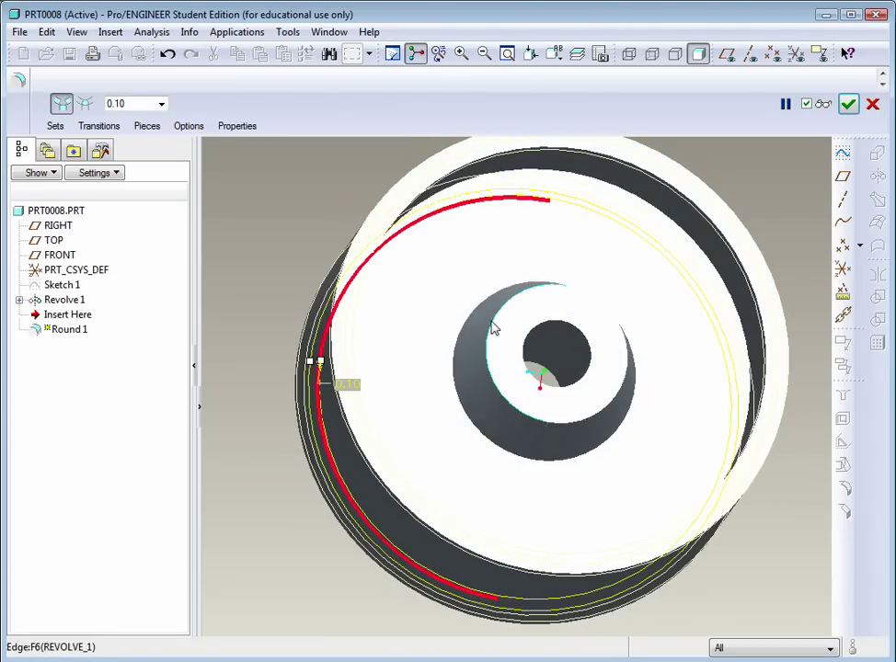
click(468, 327)
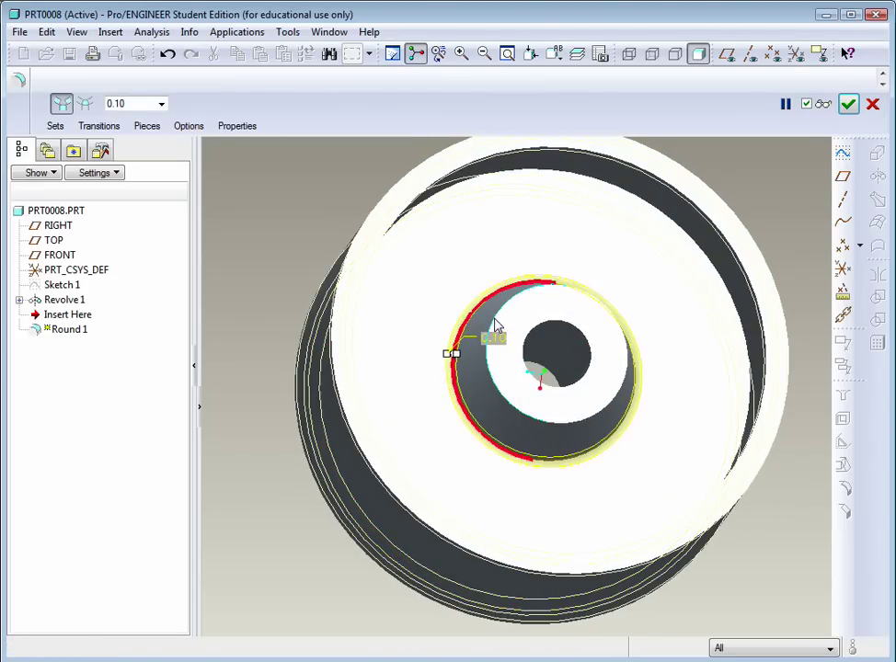
middle_drag(527, 298, 515, 216)
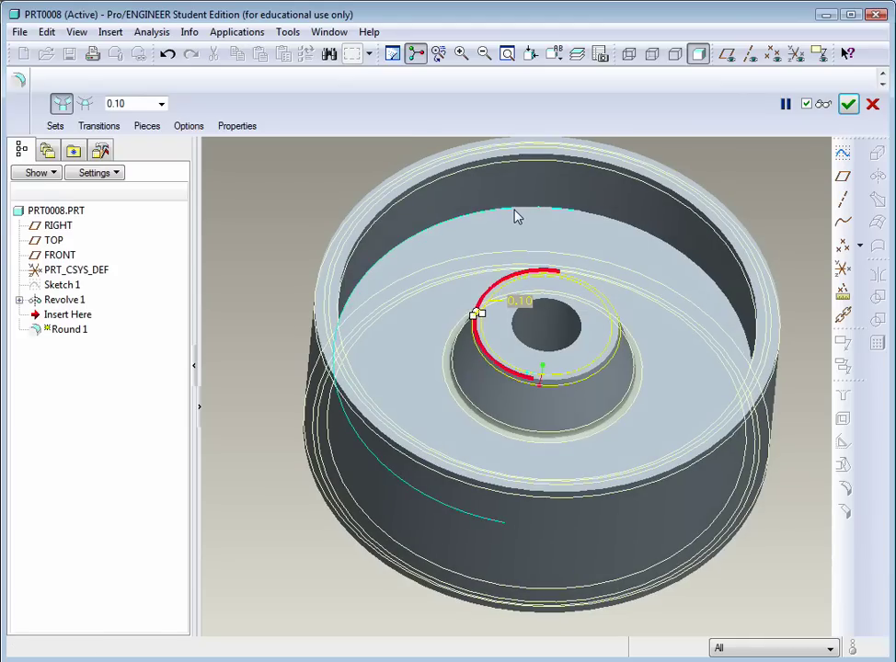
click(515, 217)
middle_drag(404, 364, 467, 213)
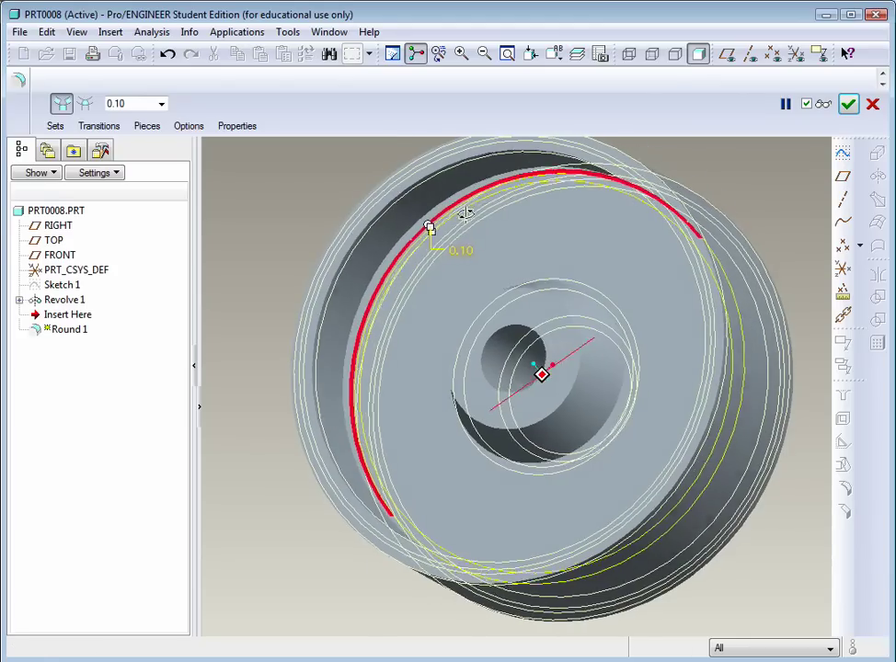
click(382, 276)
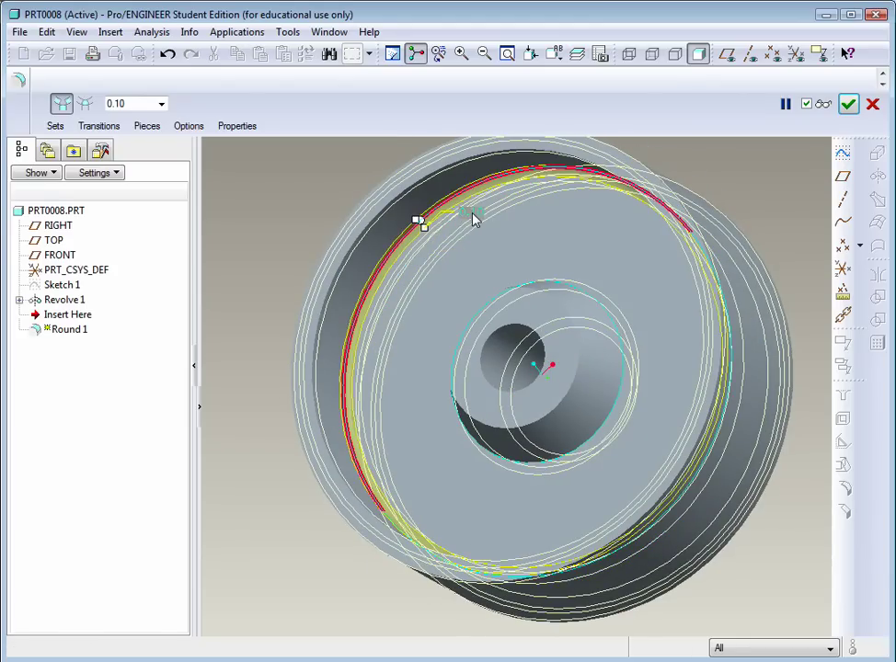
middle_drag(414, 248, 394, 281)
- Enlarge the second rim edge set's round to a 0.38 radius, beside the 0.10 set
scroll(393, 281, up, 5)
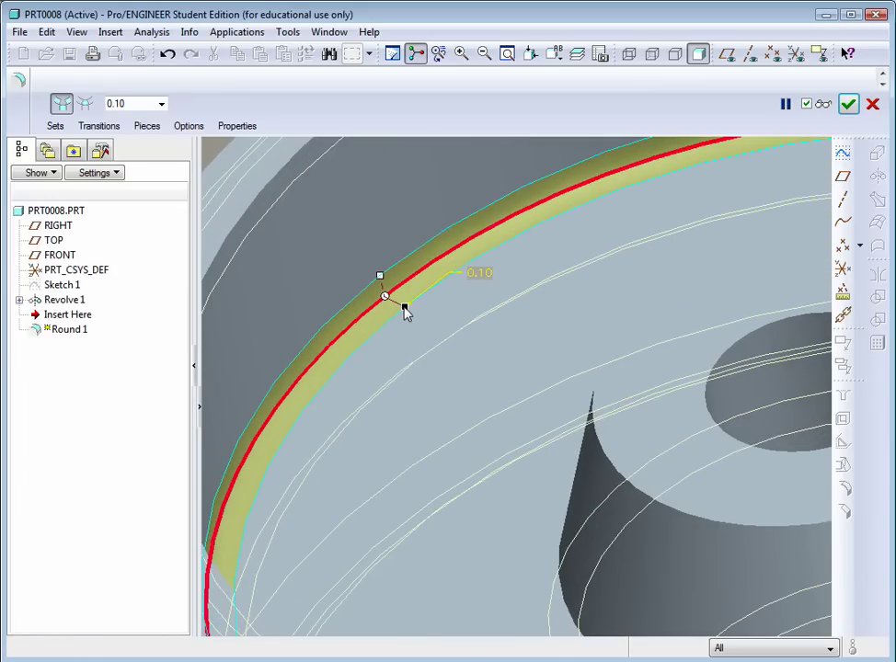
drag(380, 279, 376, 232)
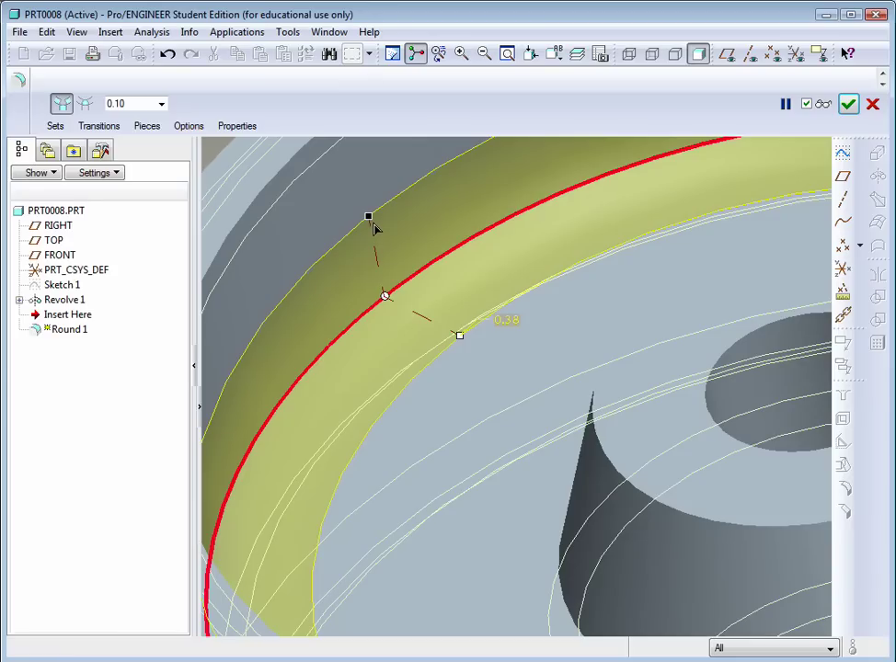
scroll(386, 358, up, 5)
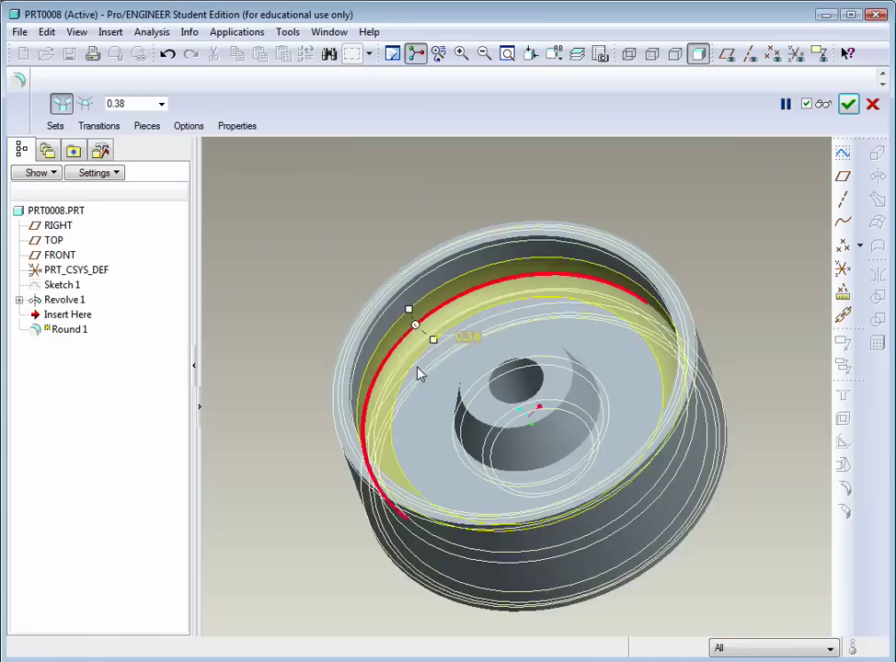
mouse_move(547, 368)
middle_down()
mouse_move(520, 354)
mouse_move(541, 356)
middle_up()
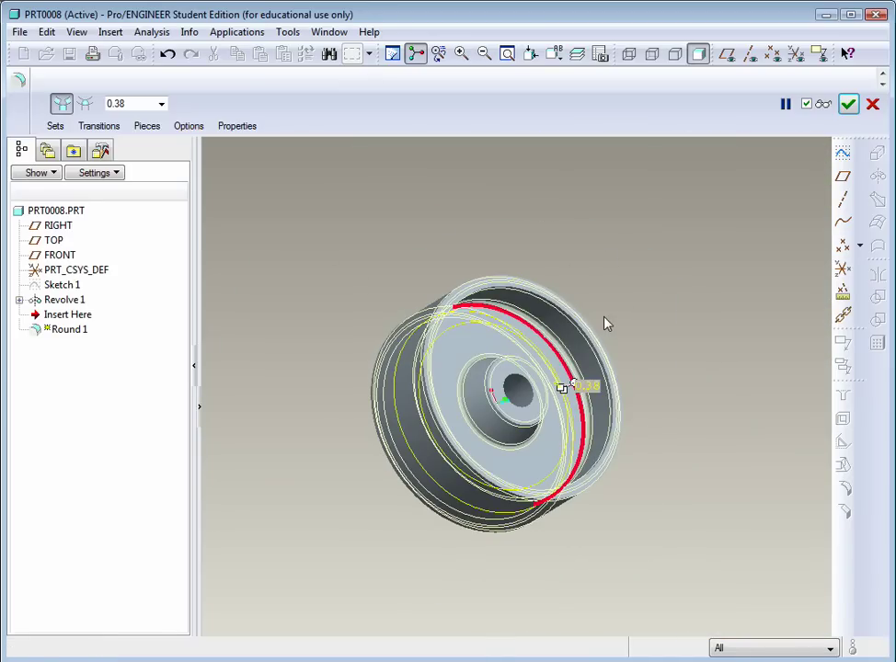
scroll(604, 324, down, 5)
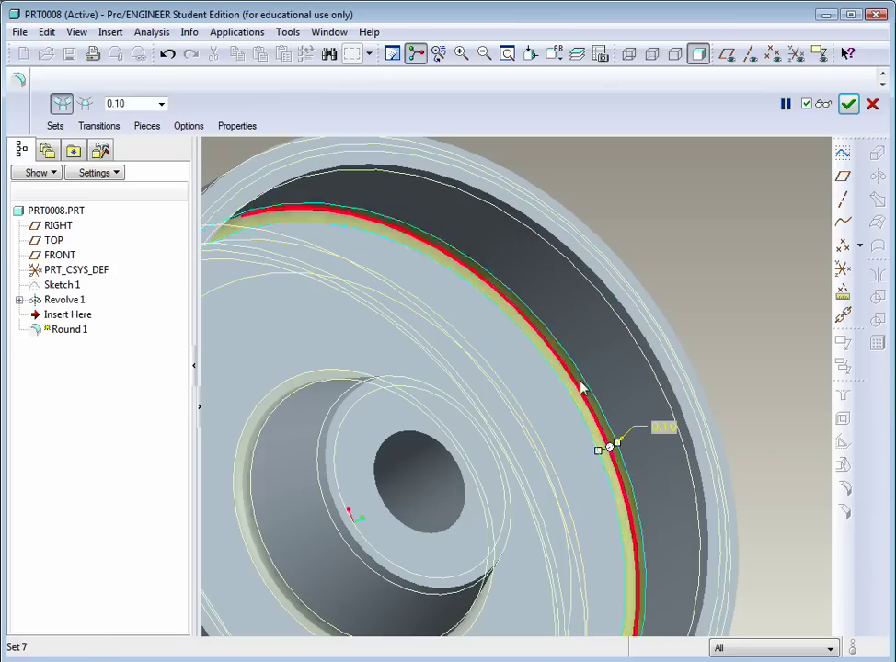
drag(621, 444, 640, 426)
scroll(699, 327, up, 5)
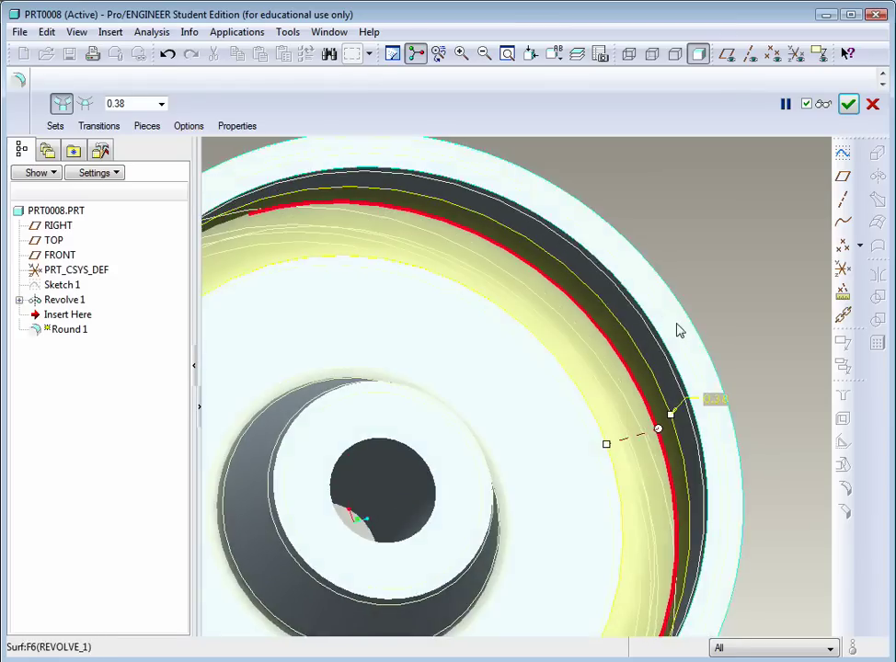
middle_drag(690, 341, 524, 400)
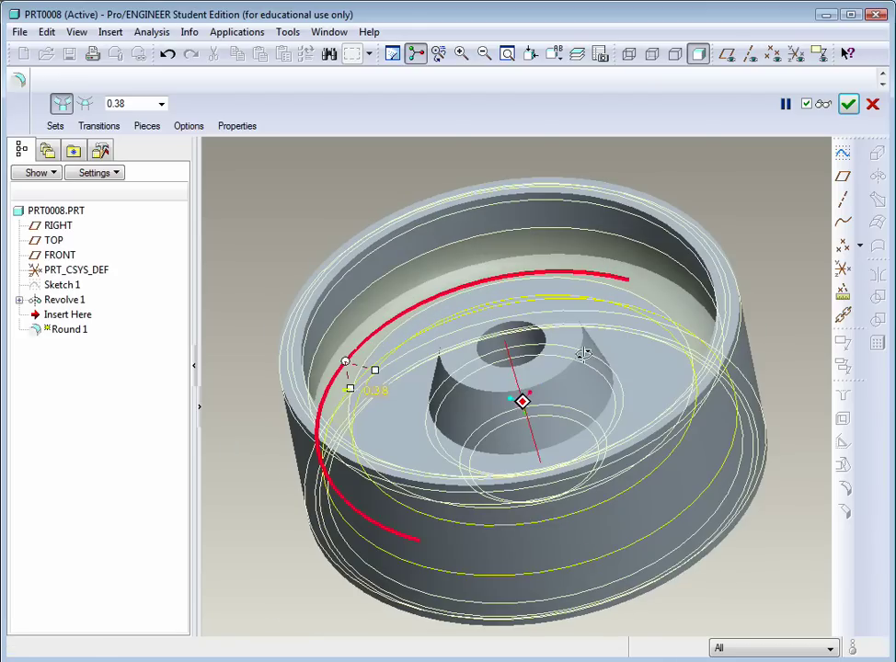
- Complete Round 1 and orbit to a top-down view of the rounded rim
click(848, 105)
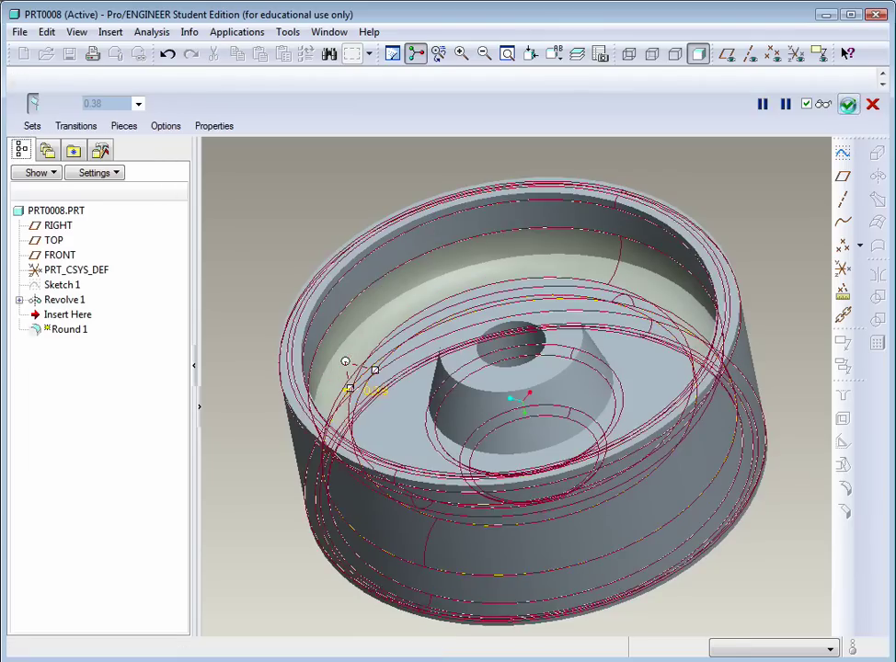
middle_drag(744, 236, 571, 414)
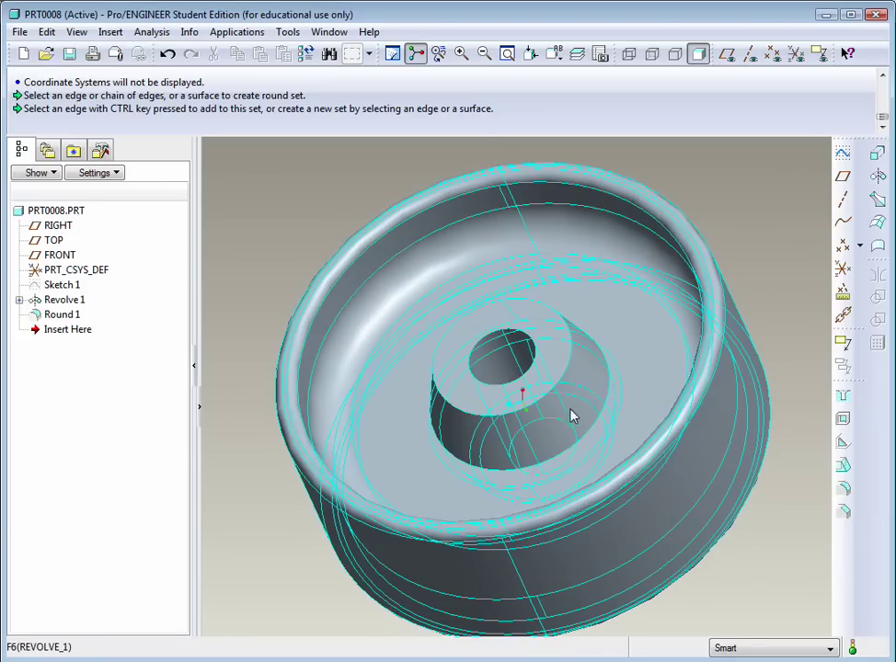
- Redefine Round 1 to include the inner hole edge and regenerate the part
click(53, 316)
right_click(53, 317)
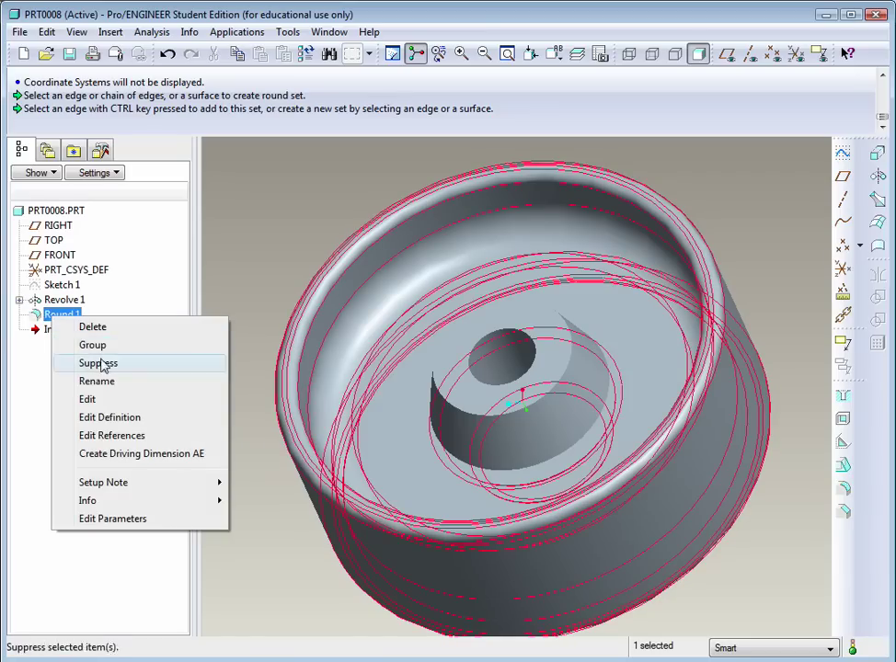
click(114, 418)
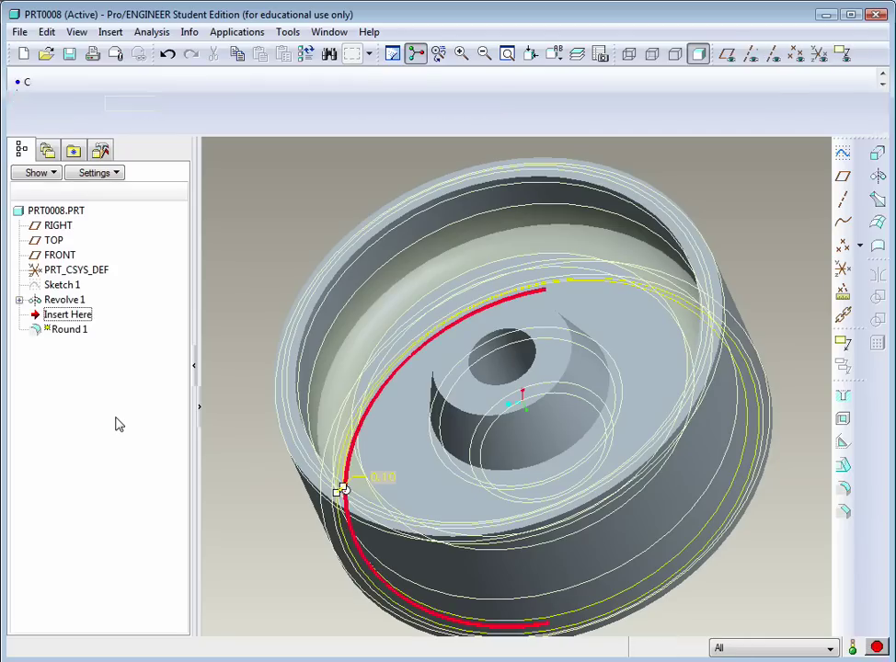
click(459, 467)
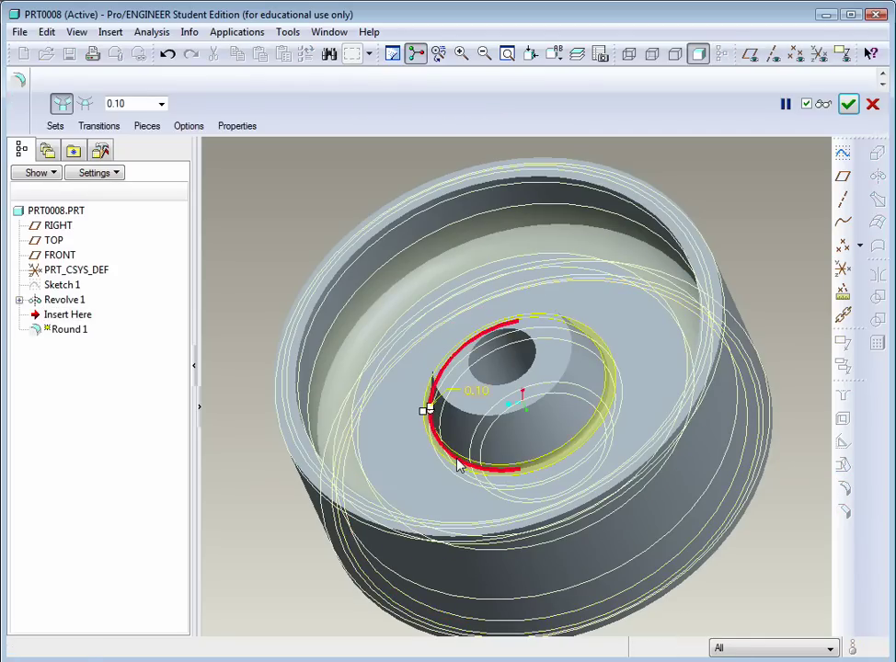
click(848, 103)
click(744, 194)
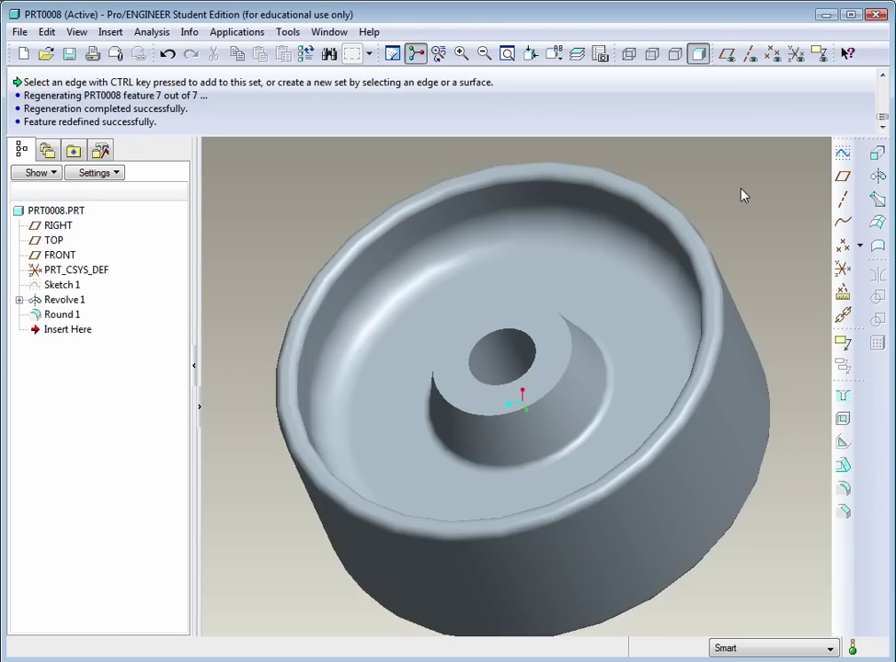
middle_drag(745, 194, 714, 194)
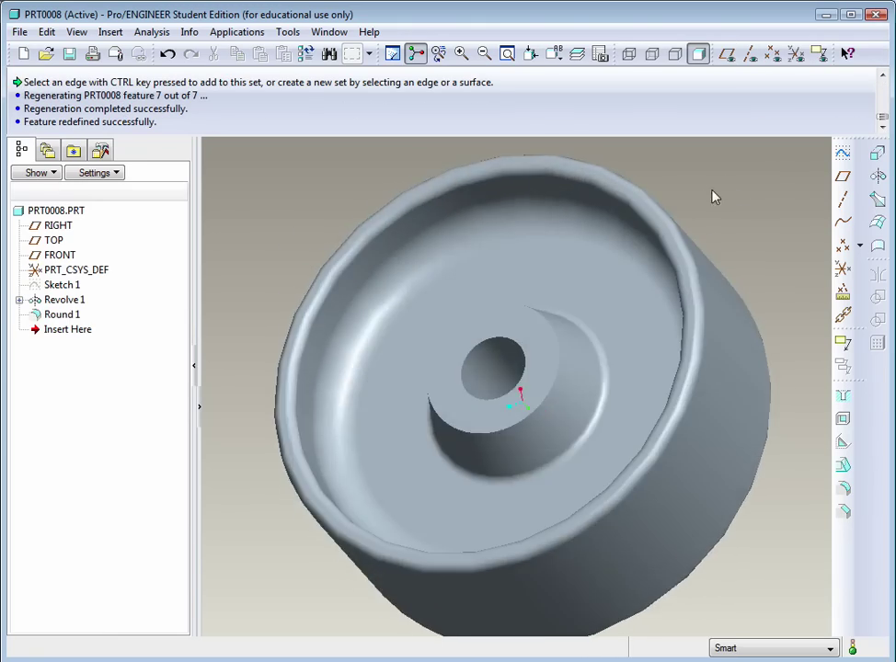
- Edit Round 1 again to adjust its hub edge selection and regenerate
right_click(73, 317)
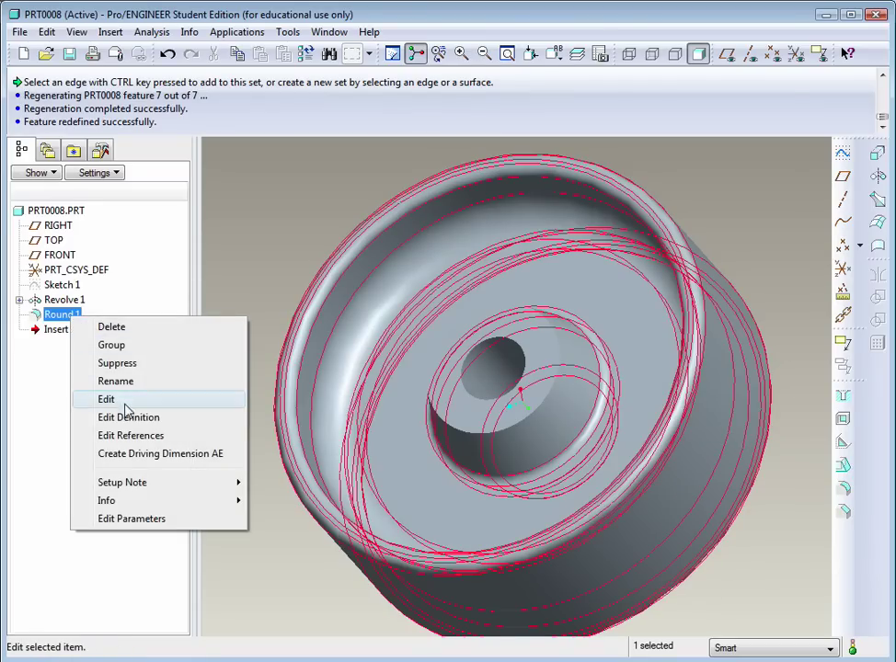
click(129, 417)
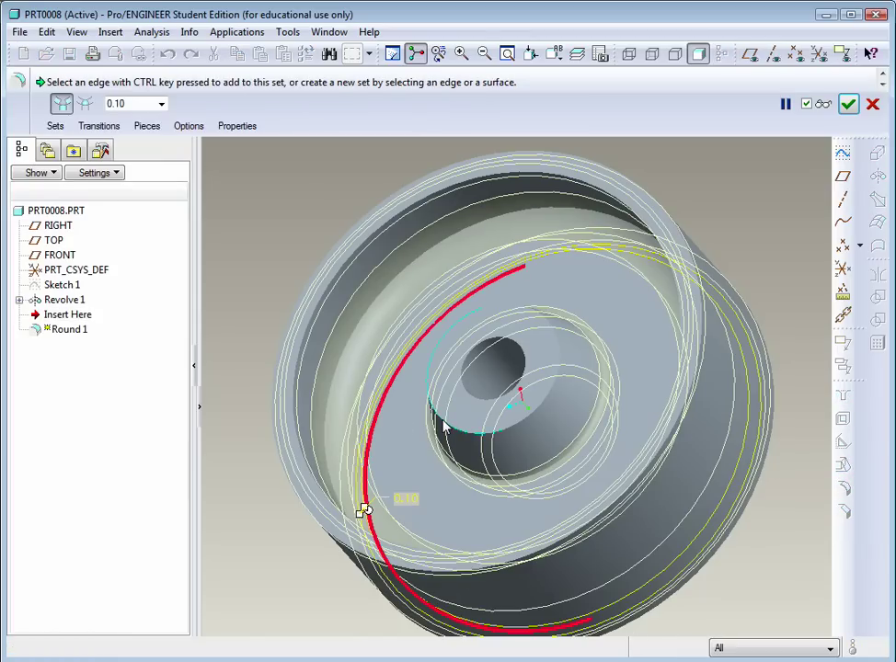
click(444, 428)
click(848, 104)
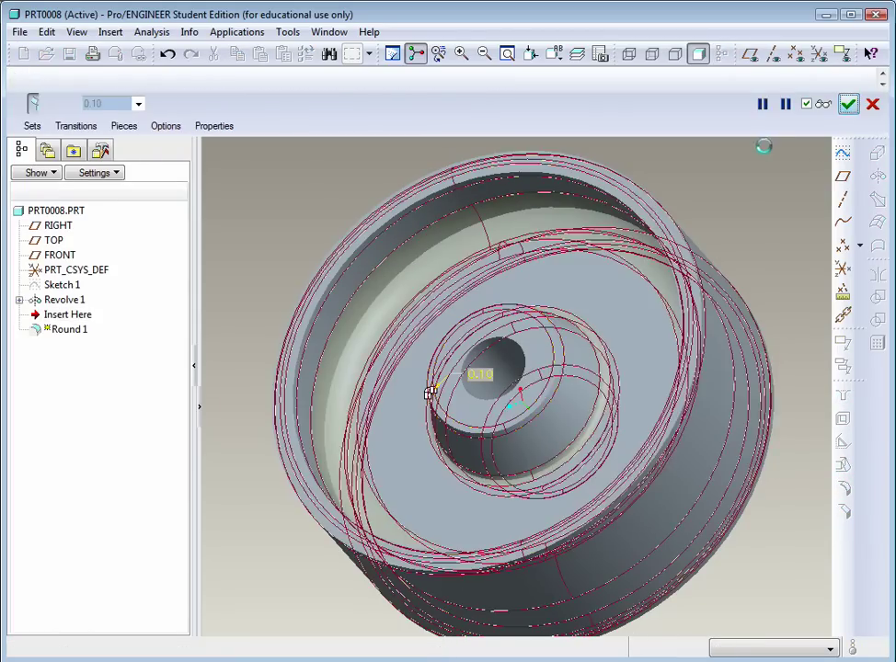
mouse_move(745, 214)
middle_down()
mouse_move(733, 259)
mouse_move(708, 283)
mouse_move(756, 208)
middle_up()
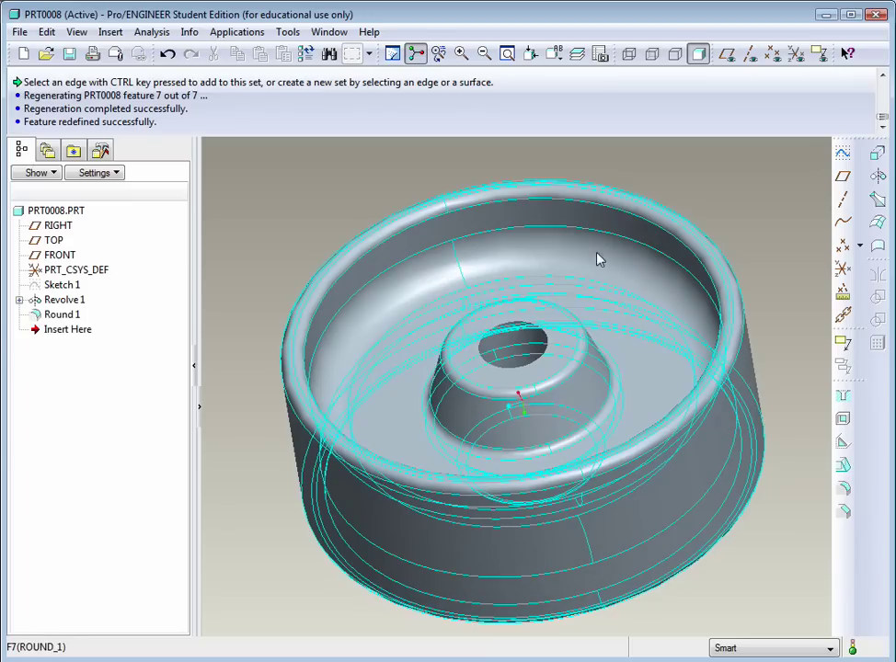
mouse_move(264, 198)
middle_down()
mouse_move(278, 227)
mouse_move(272, 210)
middle_up()
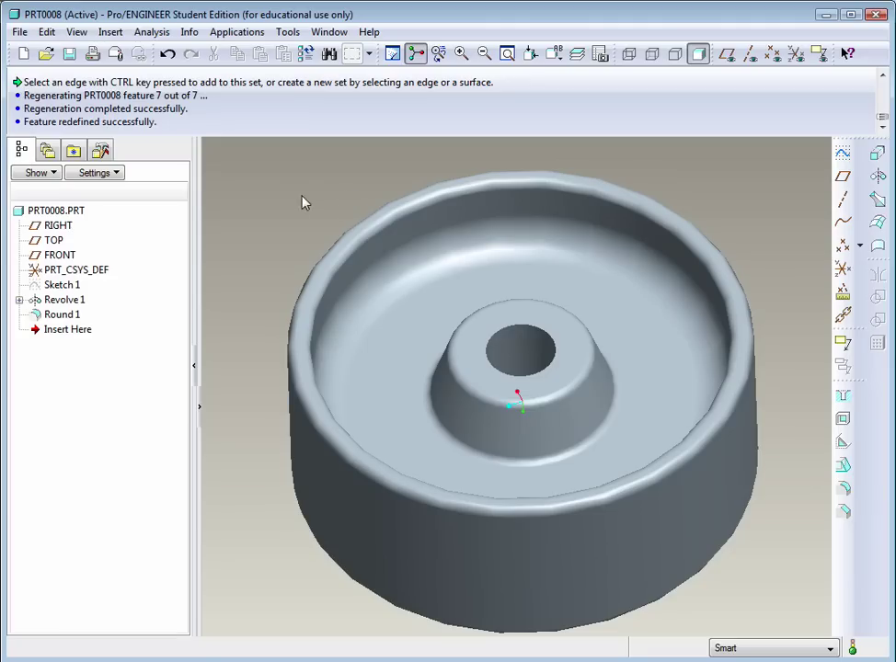
mouse_move(305, 202)
middle_down()
mouse_move(286, 211)
mouse_move(285, 187)
middle_up()
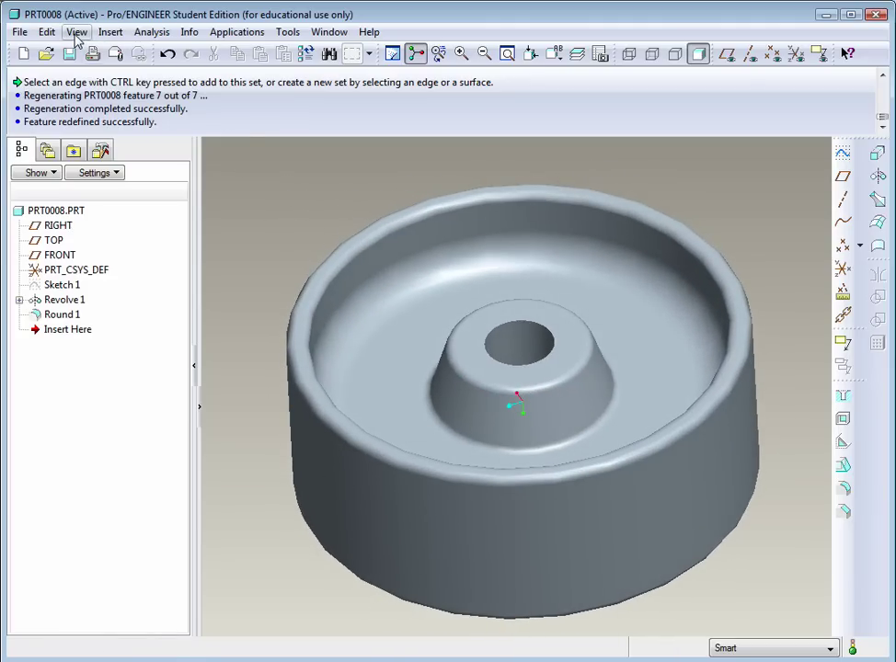
- In View > Display Settings > Model Display, enable Datums while reorienting
click(76, 33)
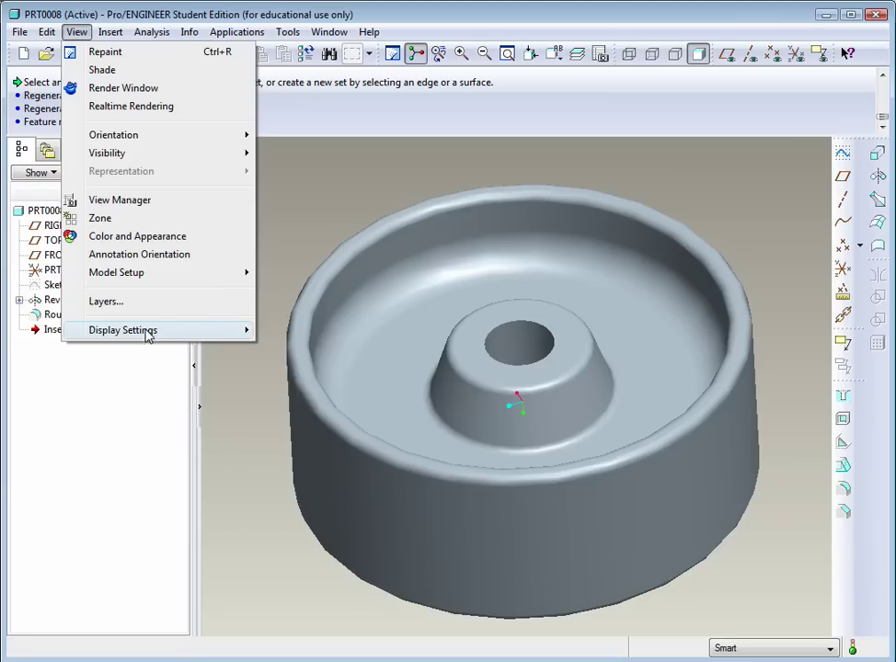
mouse_move(147, 336)
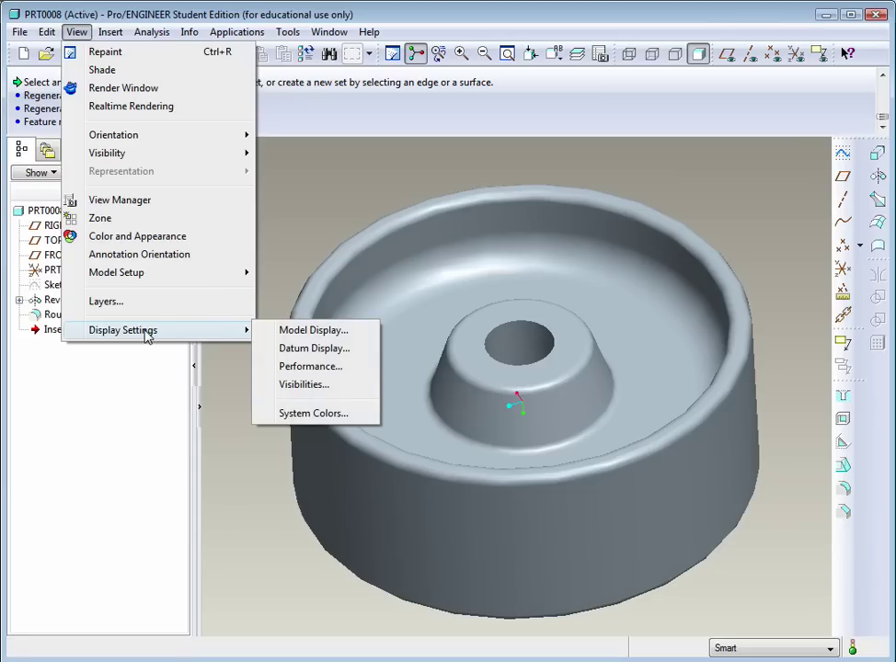
click(305, 333)
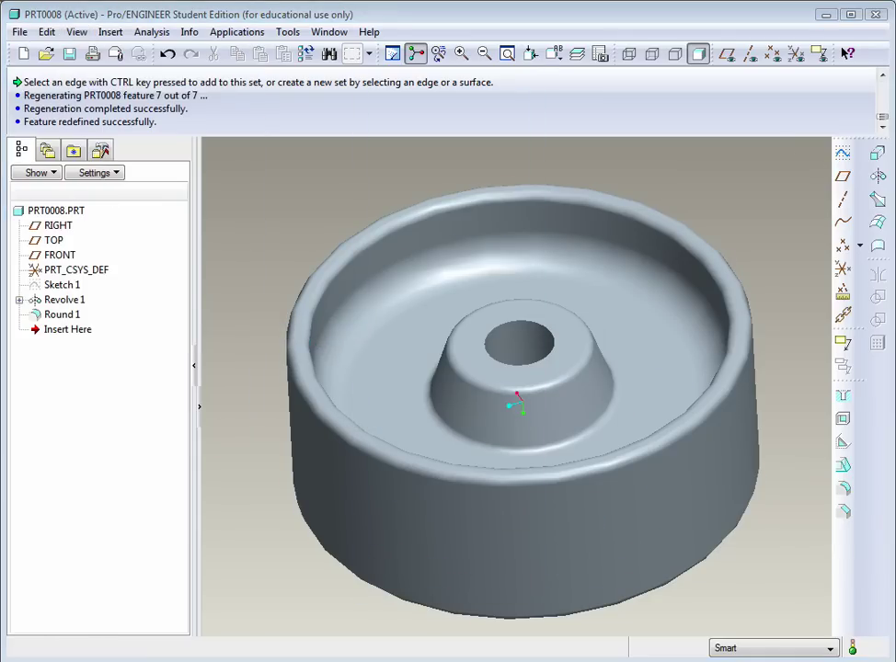
mouse_move(772, 22)
mouse_down()
mouse_move(752, 18)
mouse_move(759, 40)
mouse_up()
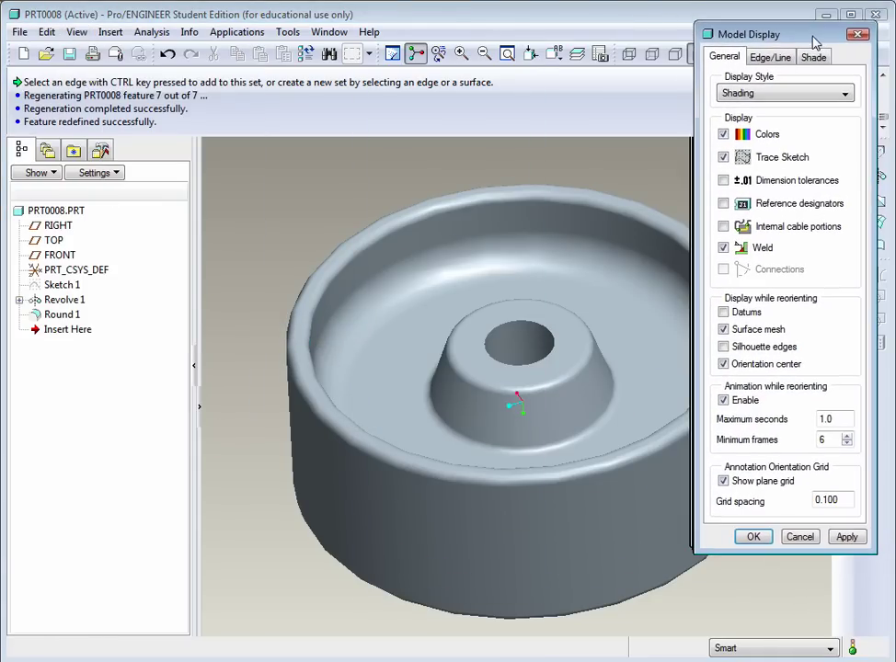
click(724, 312)
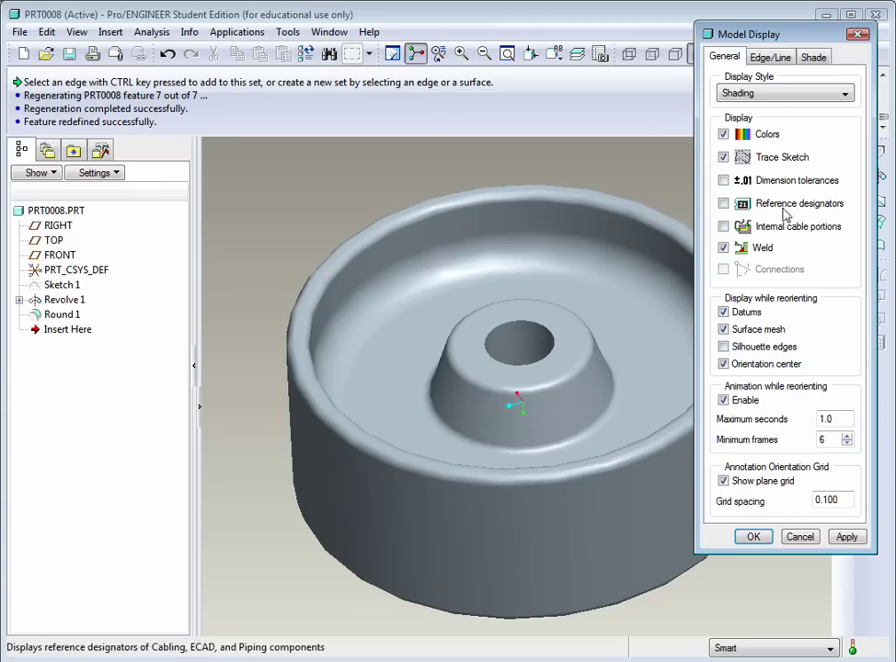
- Set Edge Quality to Very High and enable Smooth lines on the Edge/Line tab
click(776, 58)
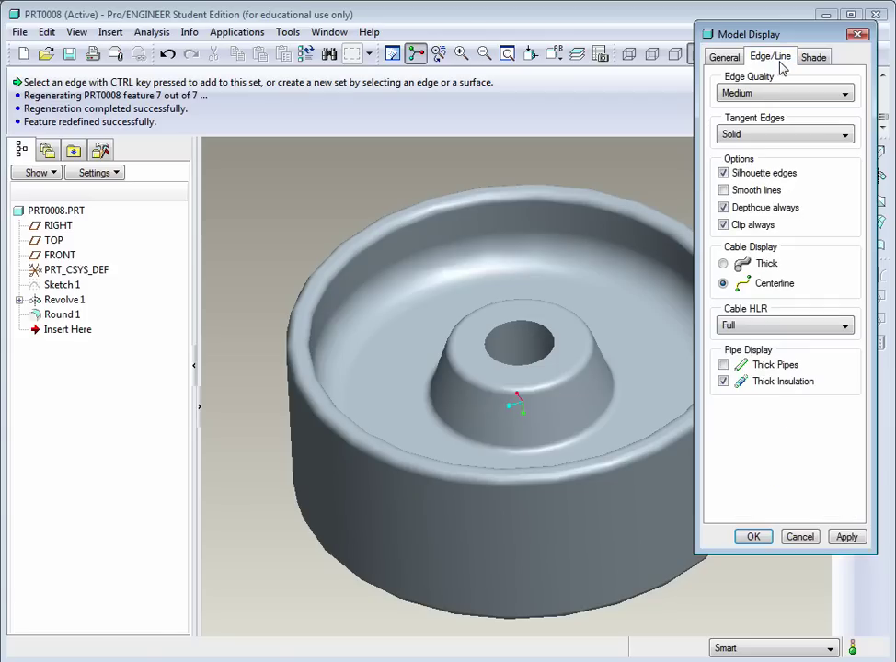
click(777, 95)
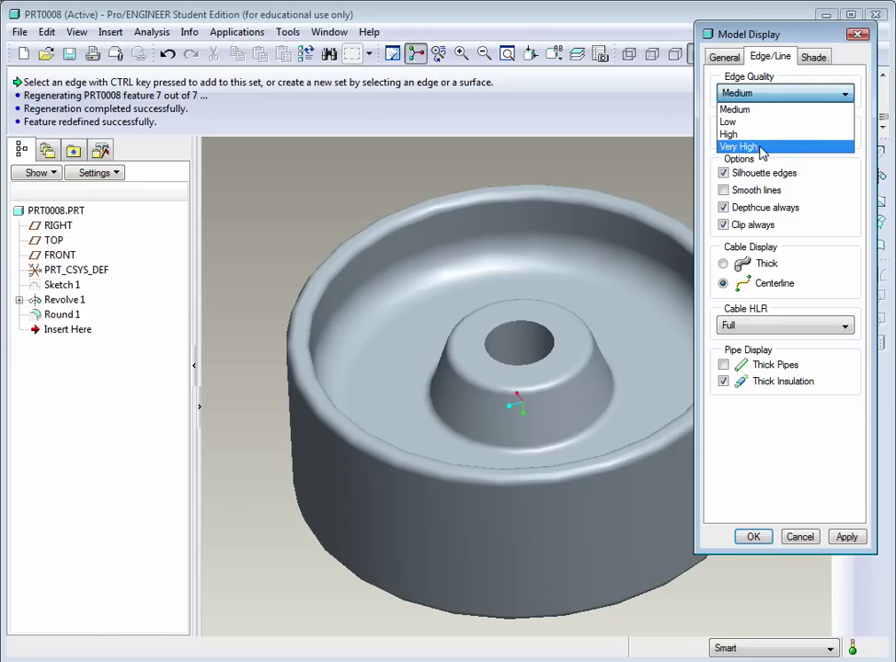
click(760, 147)
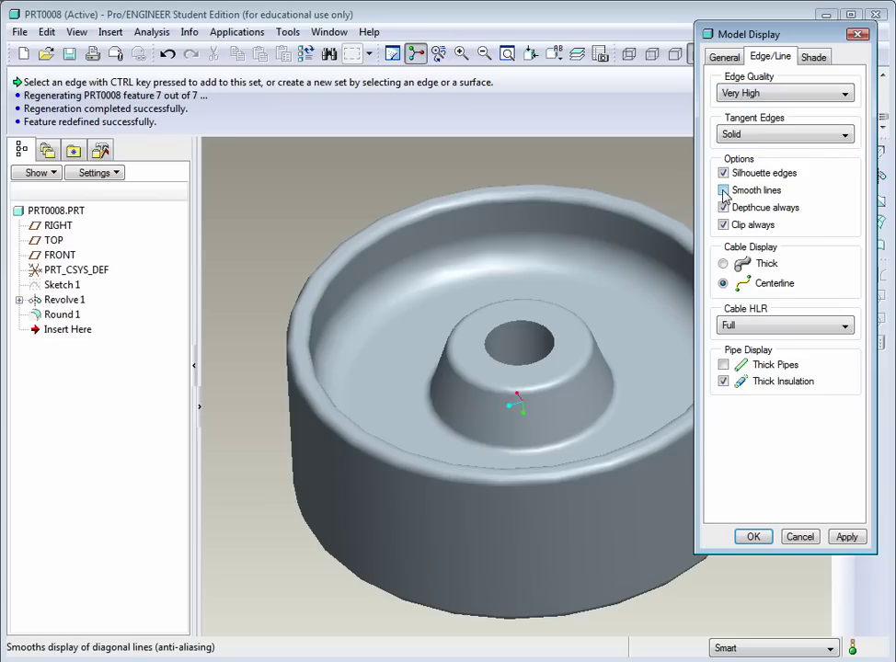
click(723, 191)
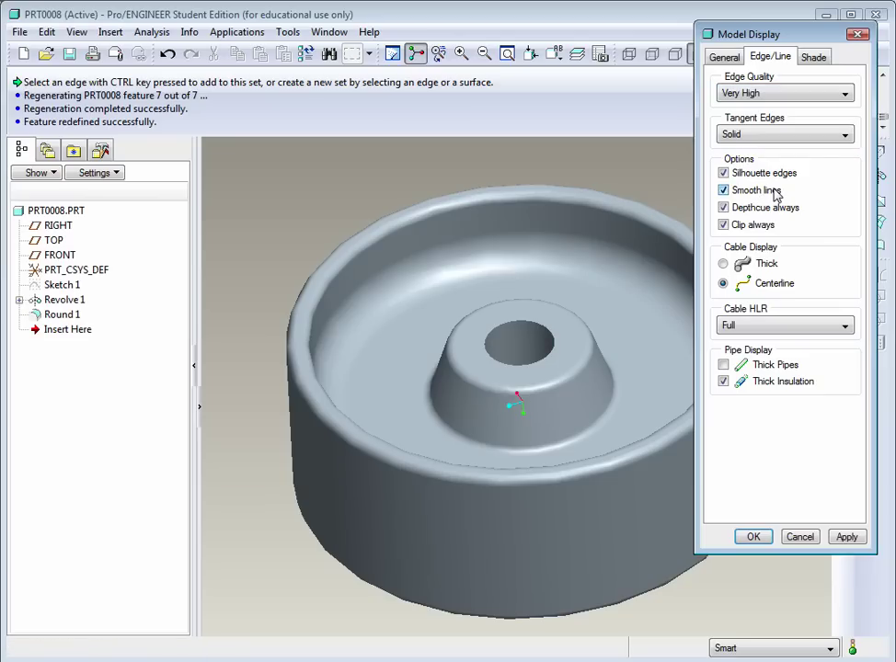
- Set shading quality to 10 with edges shown, then apply and close Model Display
click(815, 58)
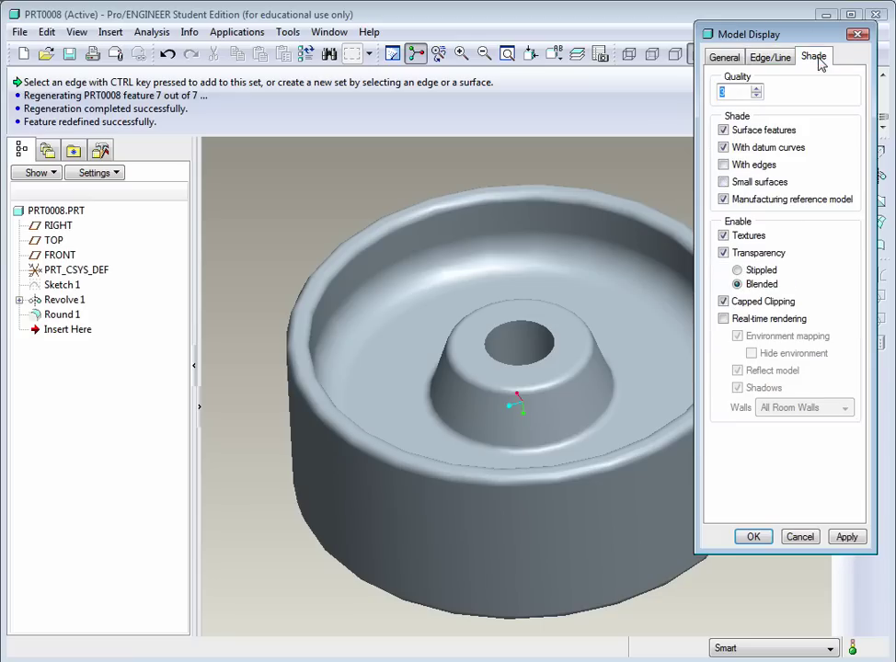
click(755, 89)
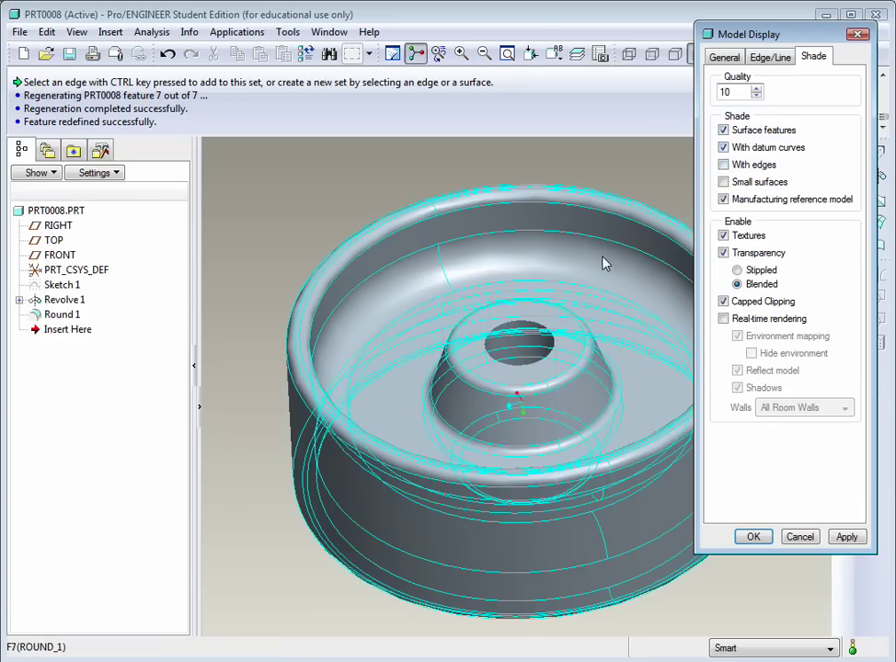
click(724, 165)
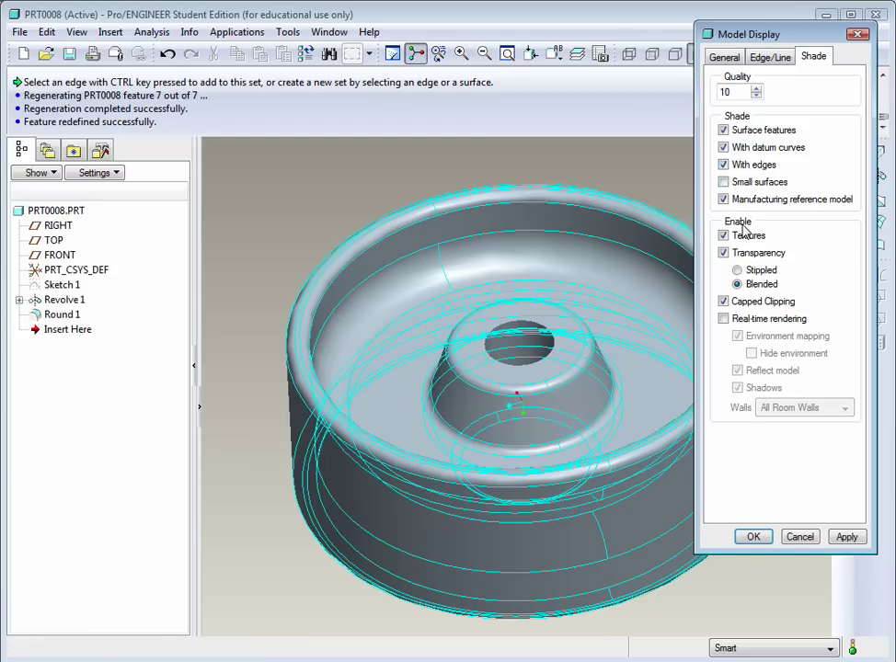
click(845, 537)
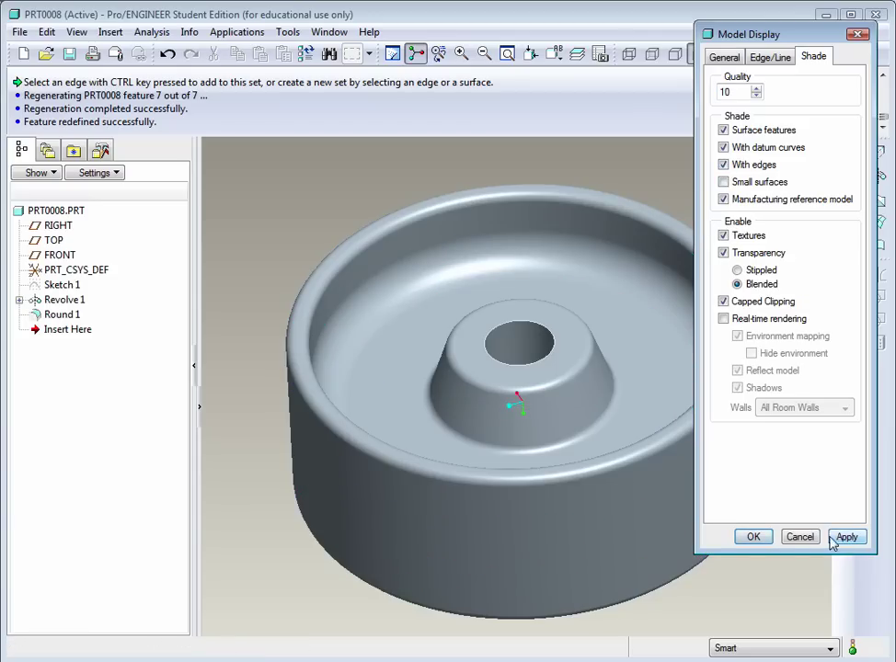
click(752, 537)
middle_drag(790, 220, 752, 236)
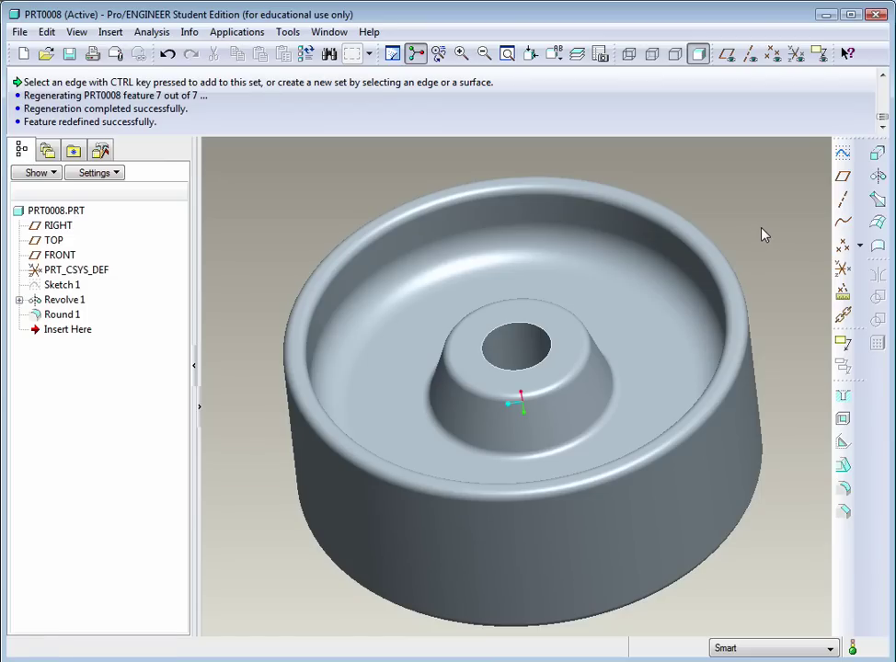
- Switch to the Word handout and scroll to the QUIZ 1 flanged bracket drawing
key(alt+Tab)
scroll(752, 514, down, 15)
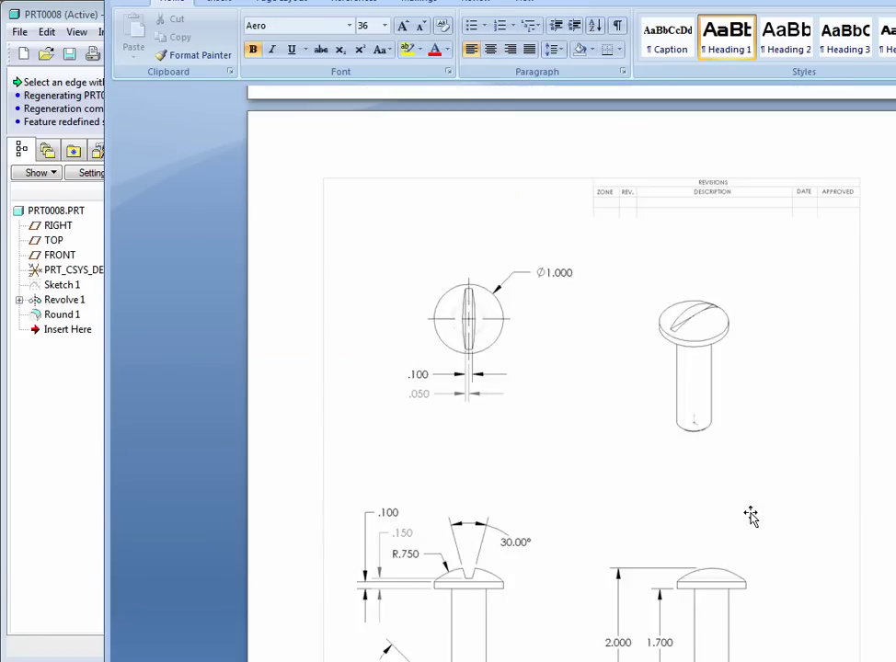
scroll(746, 512, down, 15)
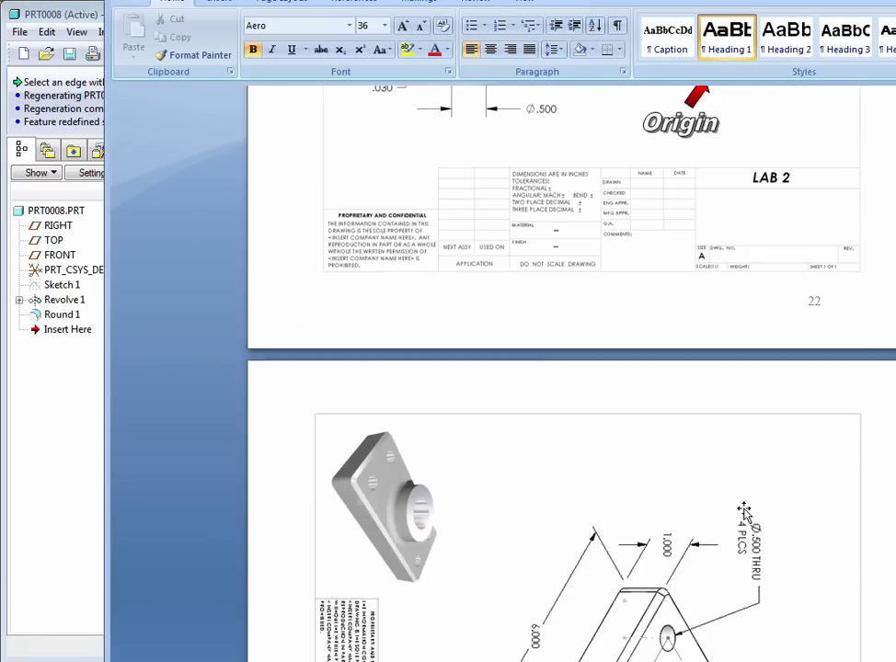
scroll(741, 511, up, 3)
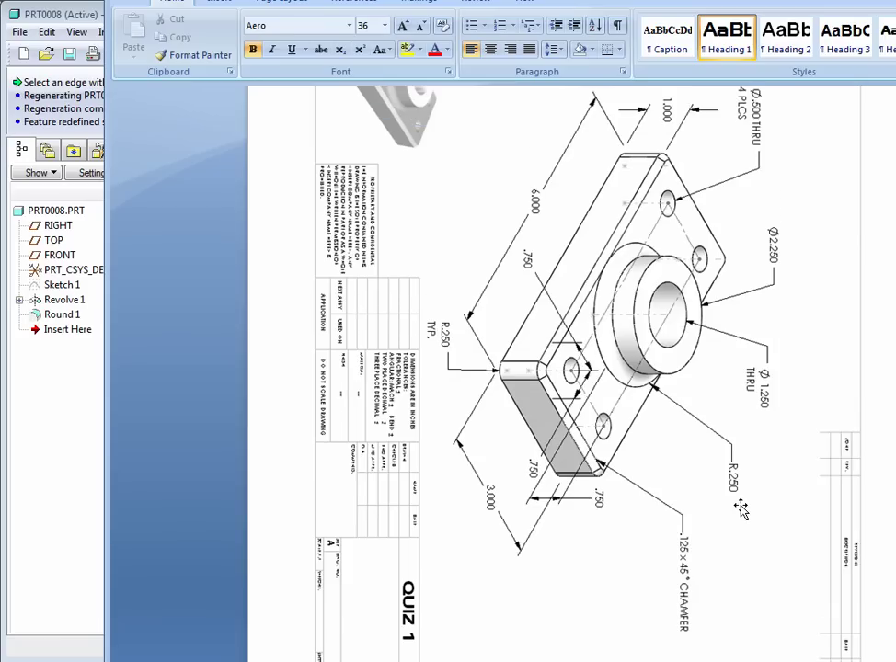